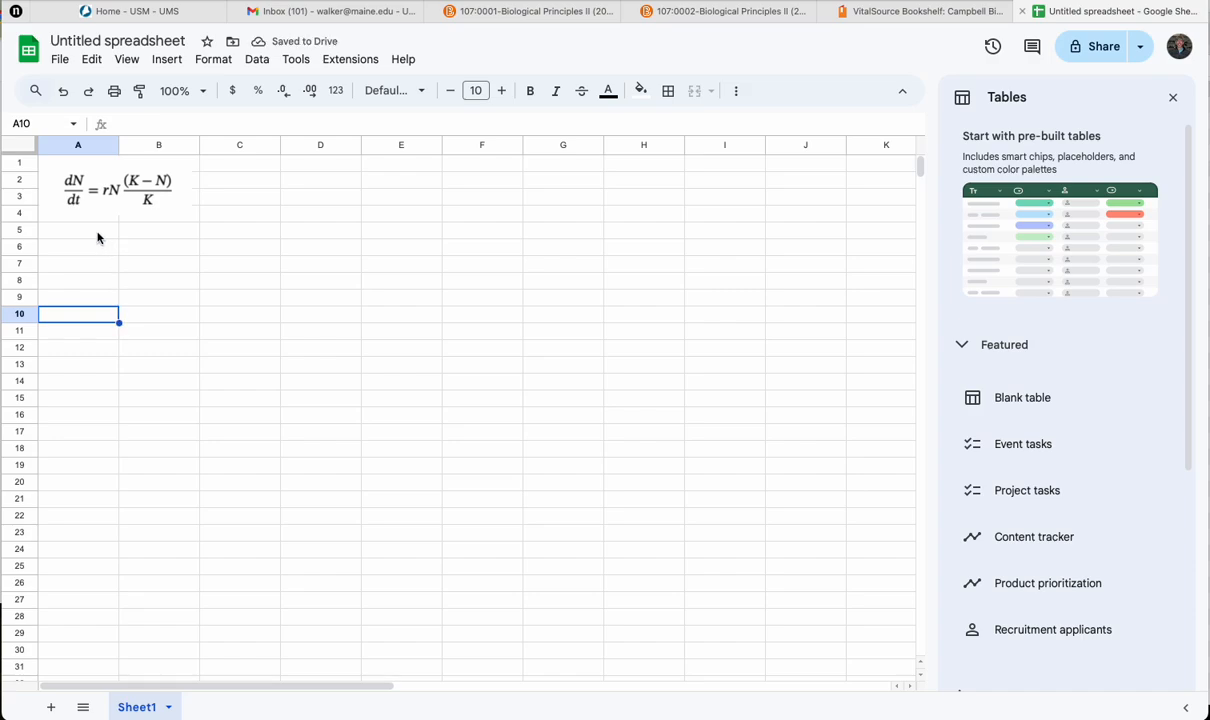
# Step: Enter the label N in cell A6 with the value 100 beside it in B6
pyautogui.click(98, 233)
pyautogui.click(100, 245)
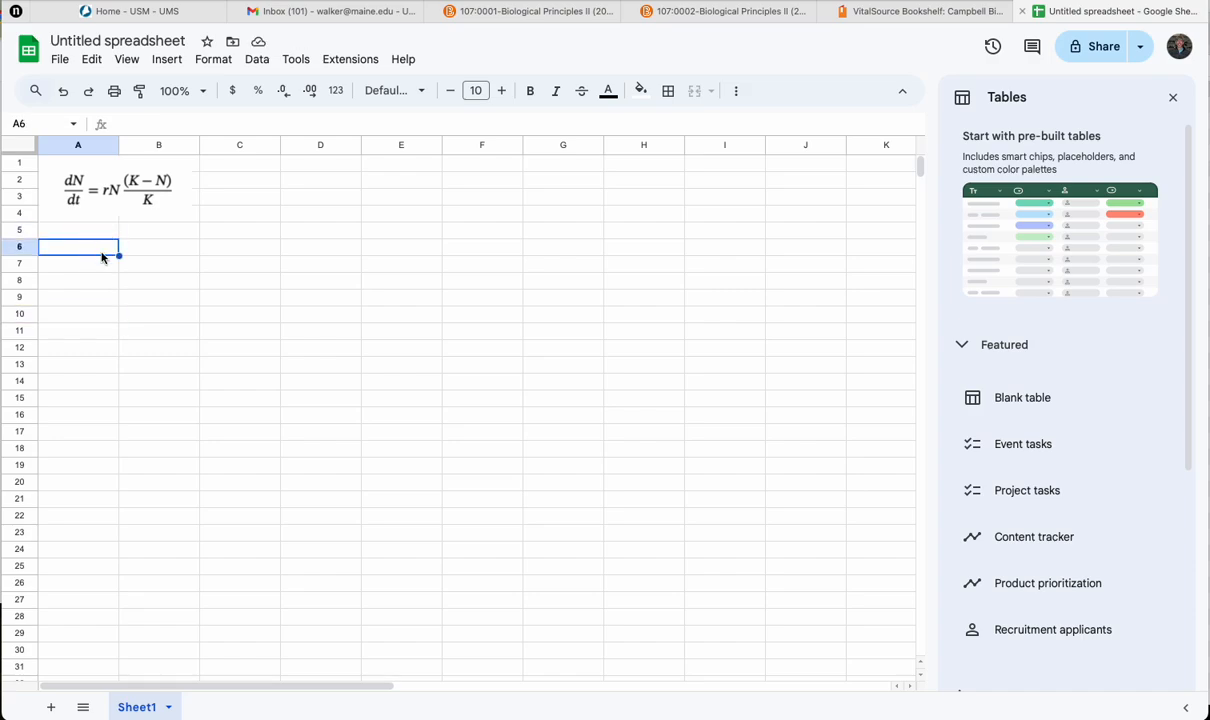
pyautogui.write('N')
pyautogui.press('Tab')
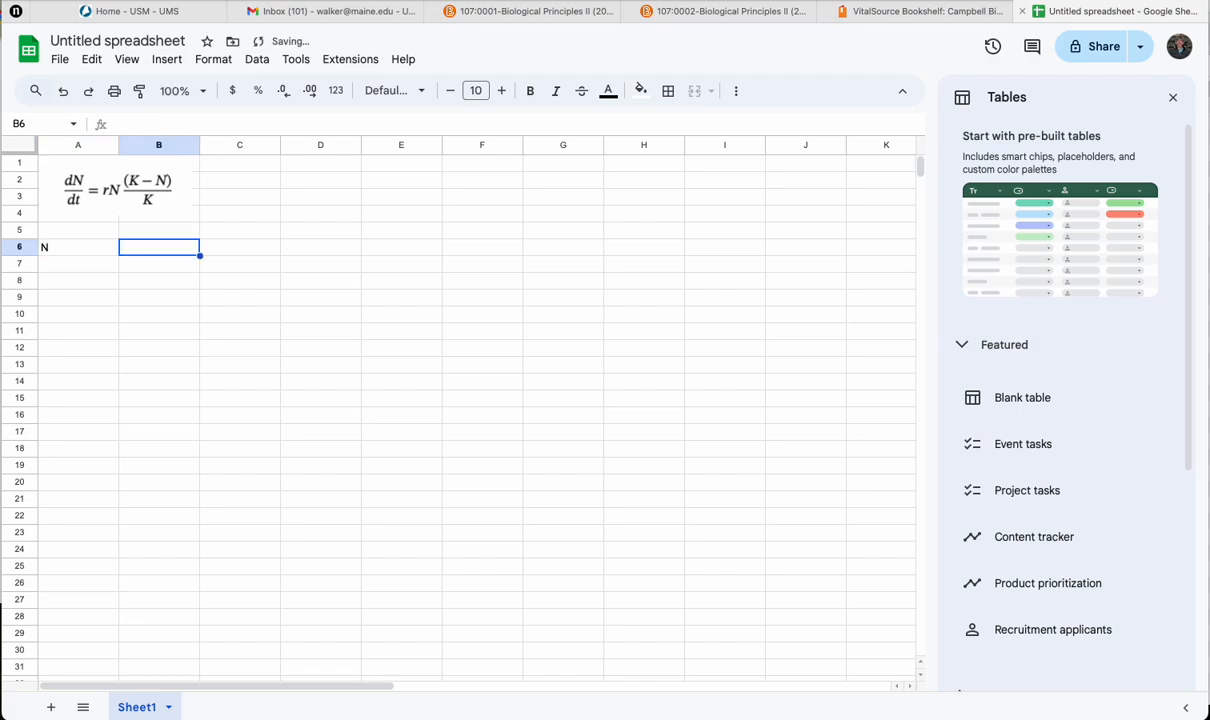
pyautogui.write('100')
pyautogui.press('Return')
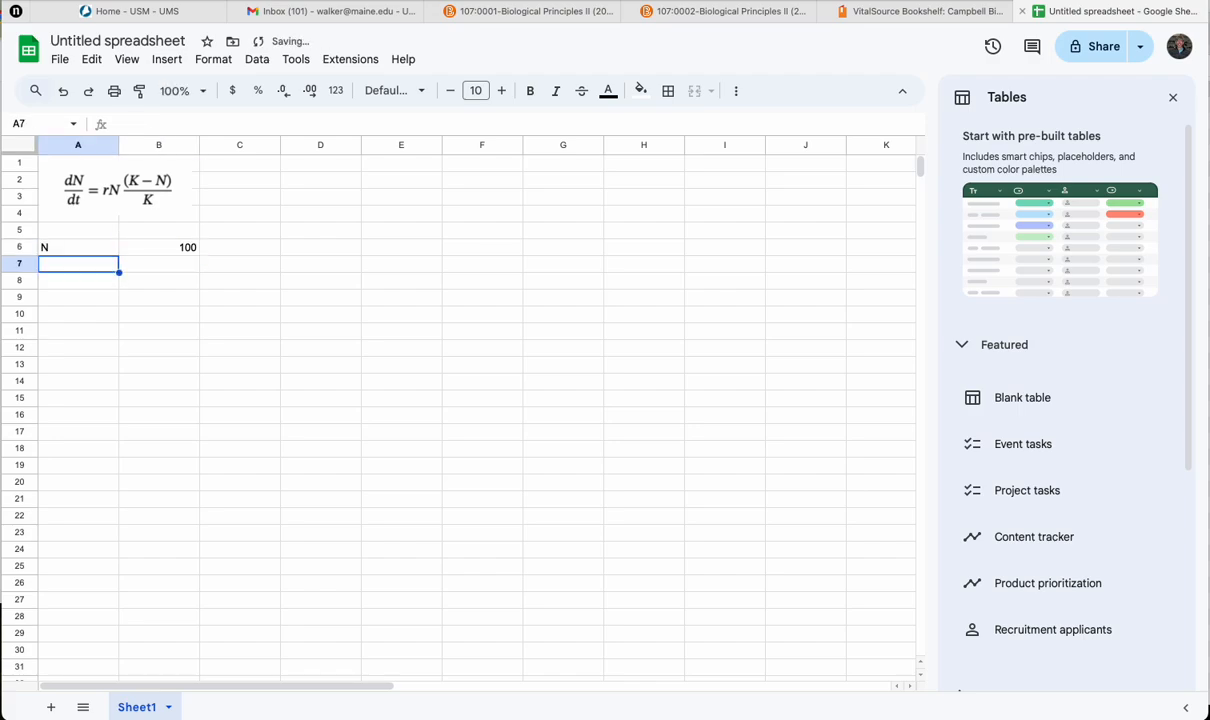
# Step: Add the parameter labels K in cell A7 and r in cell A8, beneath N
pyautogui.write('K')
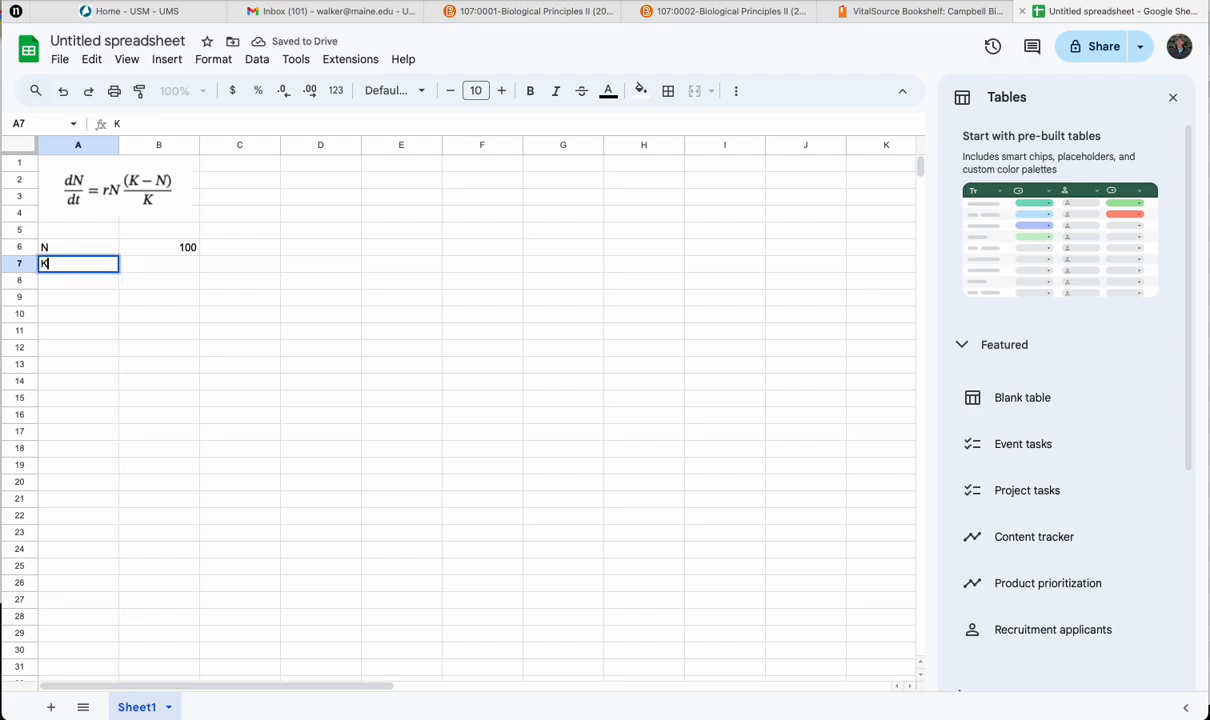
pyautogui.press('Return')
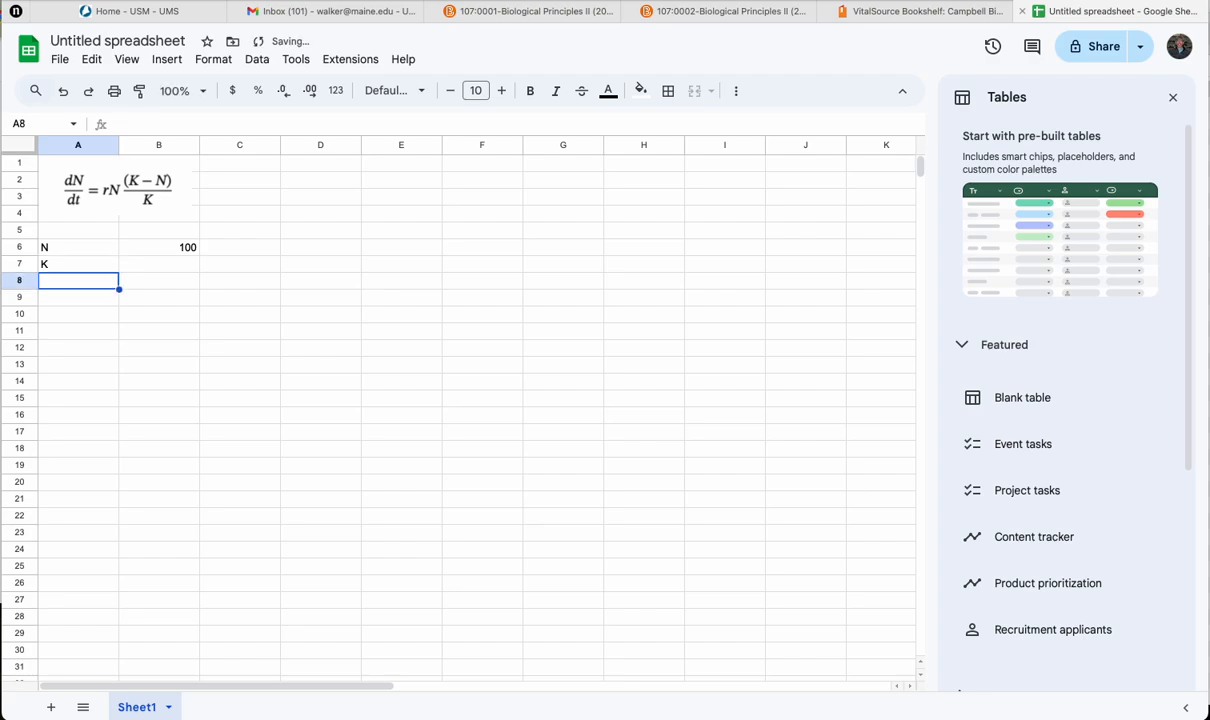
pyautogui.write('r')
pyautogui.press('Tab')
# Step: Describe N as "initial population size" in C6 and K as "carrying capacity" in C7
pyautogui.click(251, 254)
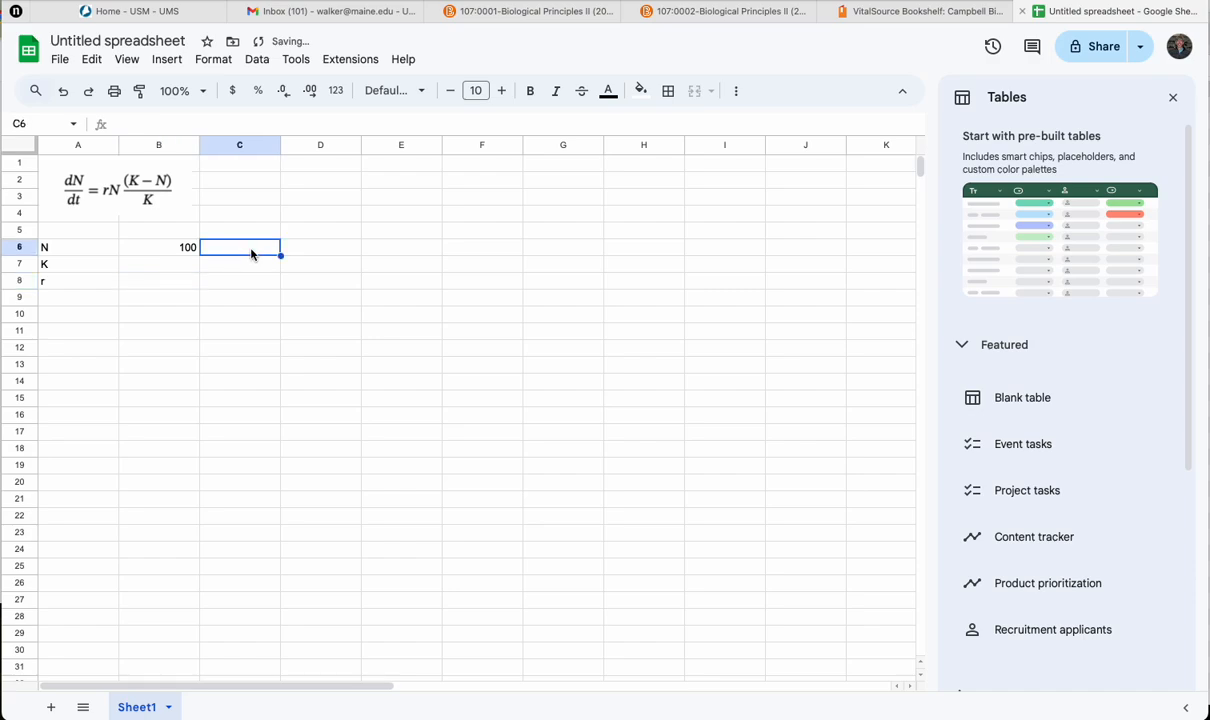
pyautogui.write('initial')
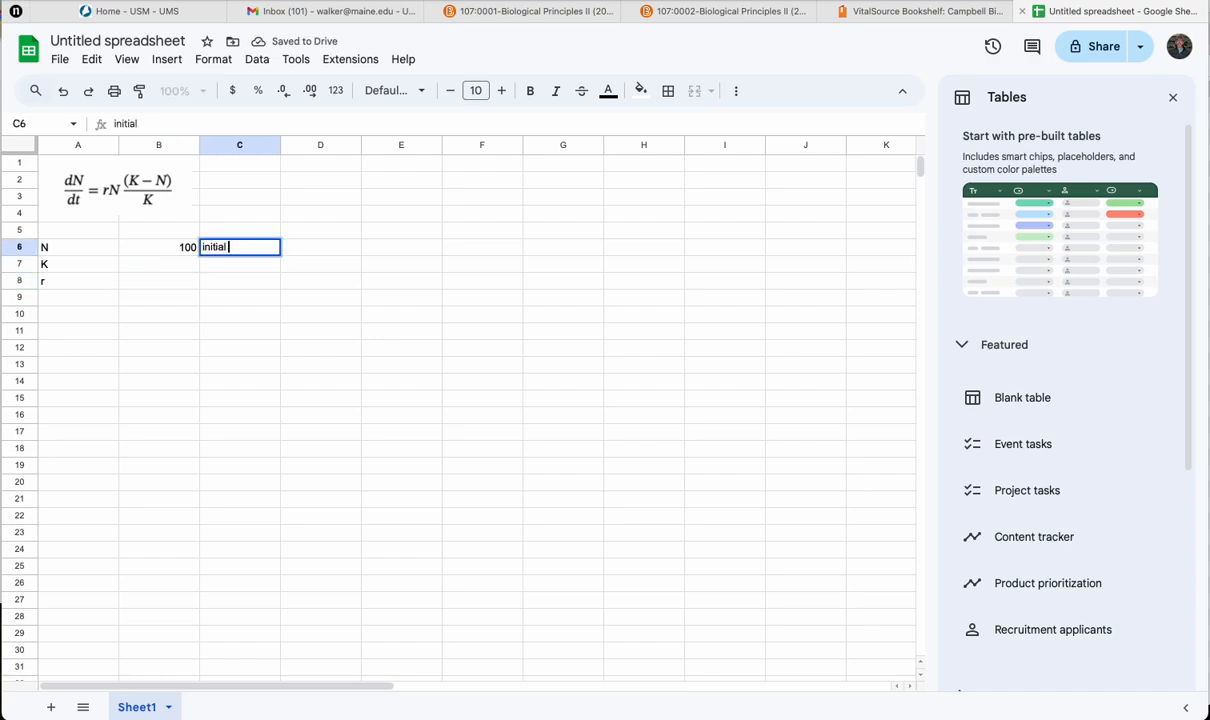
pyautogui.write(' population size')
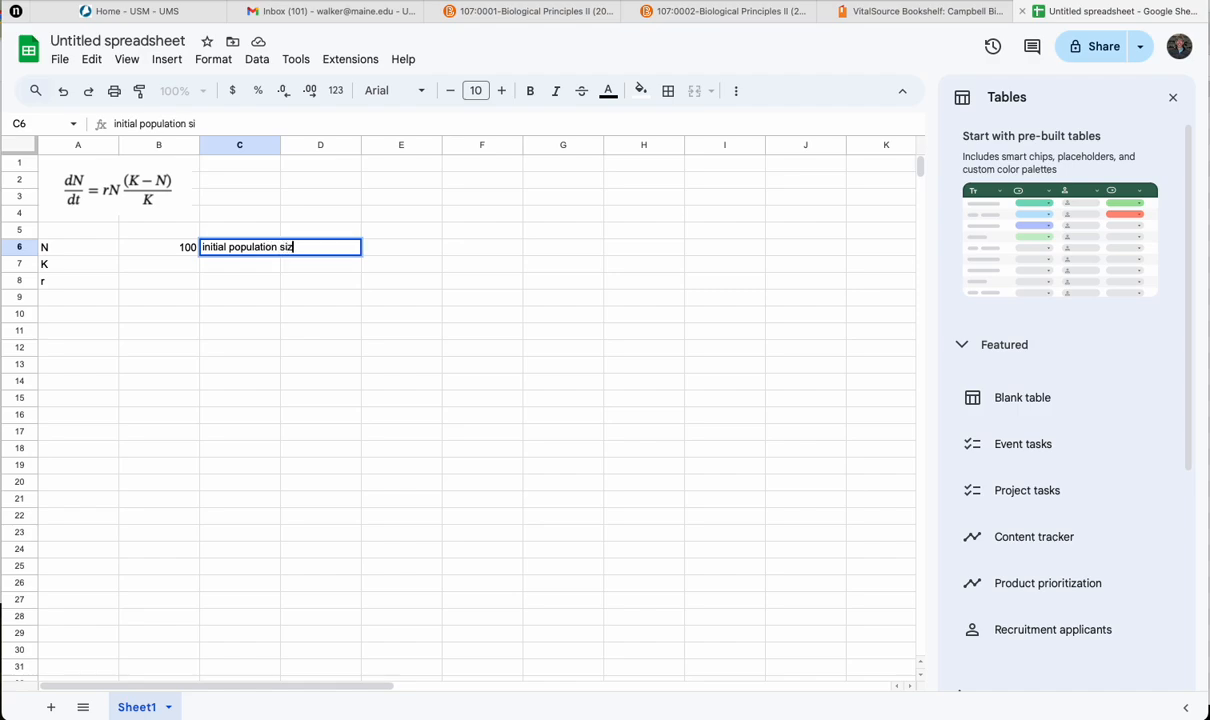
pyautogui.press('Return')
pyautogui.write('ca')
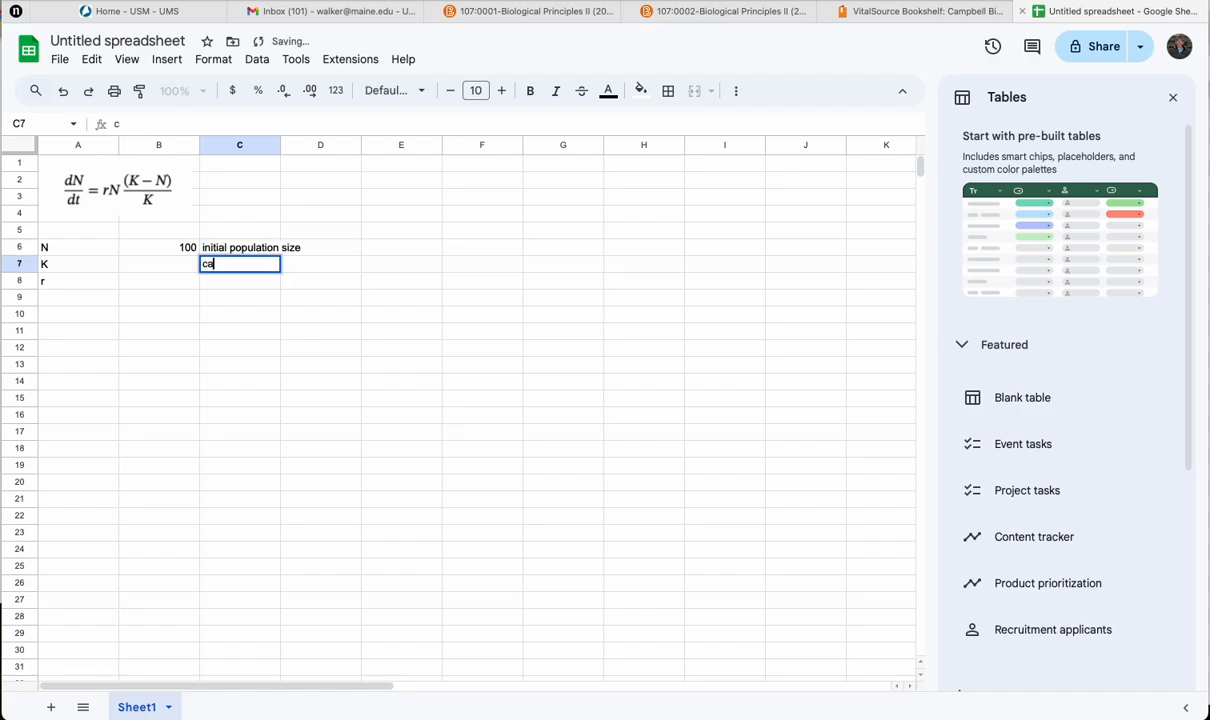
pyautogui.write('rrying capacity')
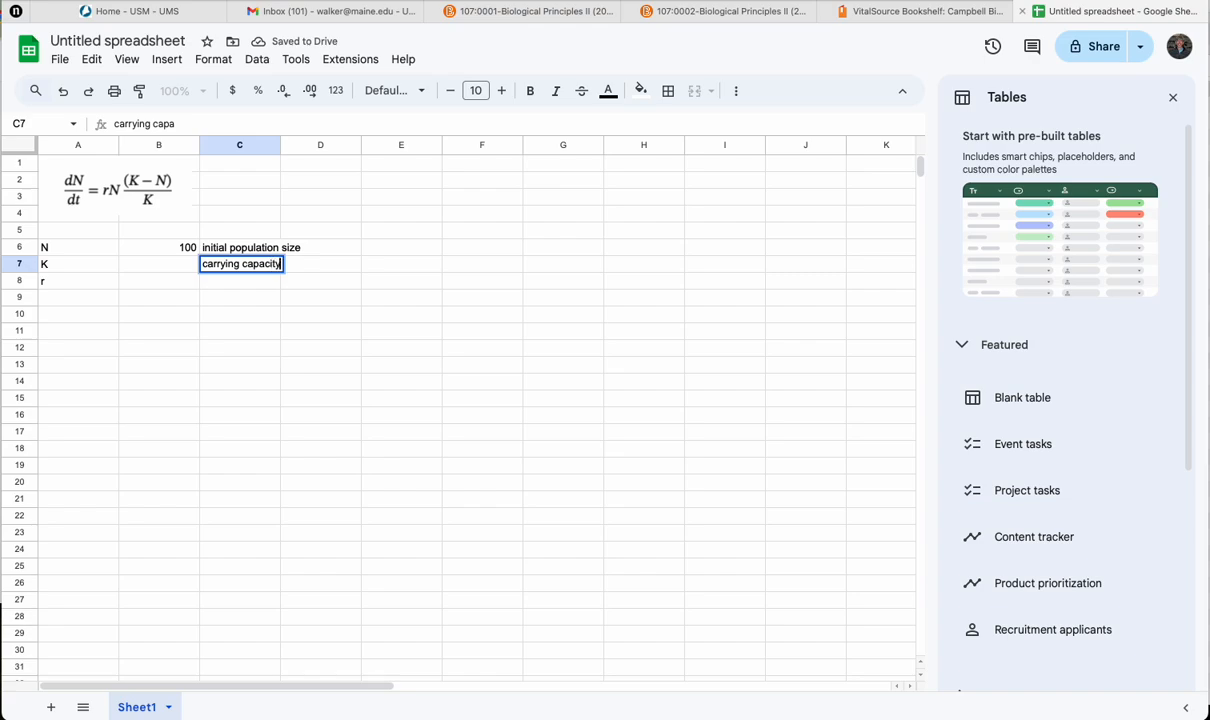
pyautogui.press('Return')
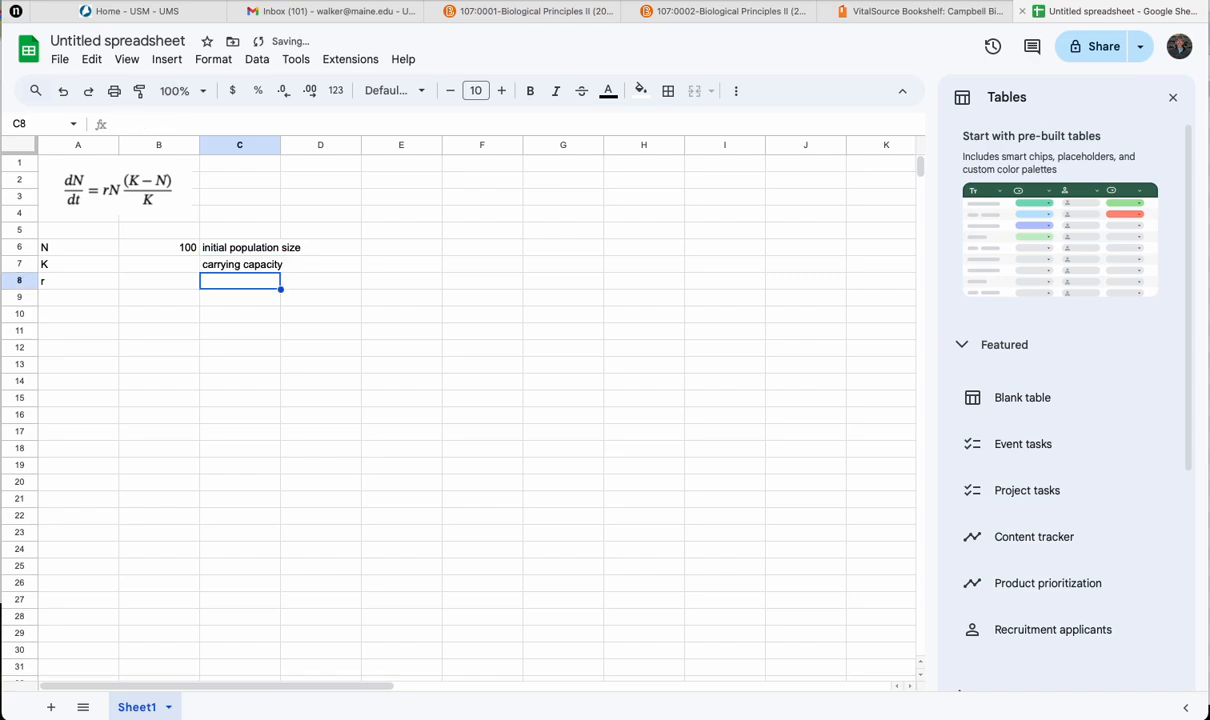
# Step: Describe r as "intrinsic population growth rate" in cell C8
pyautogui.write('intrinci')
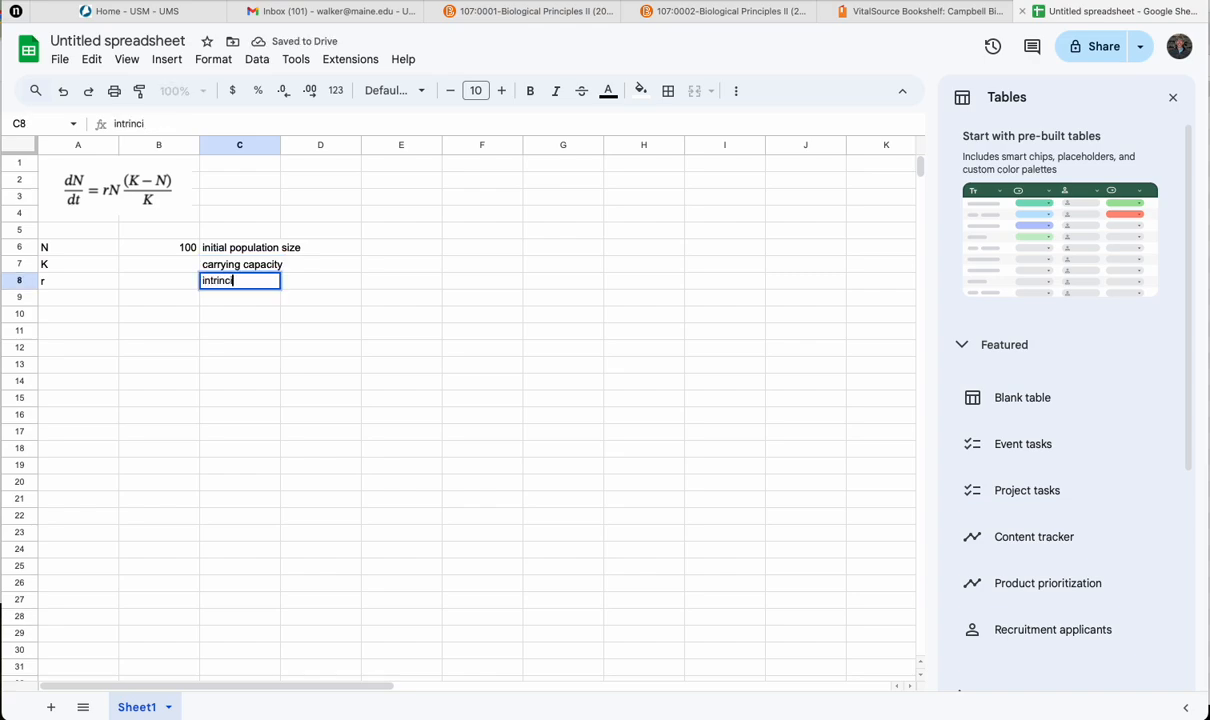
pyautogui.press('BackSpace')
pyautogui.press('BackSpace')
pyautogui.write('sic population ')
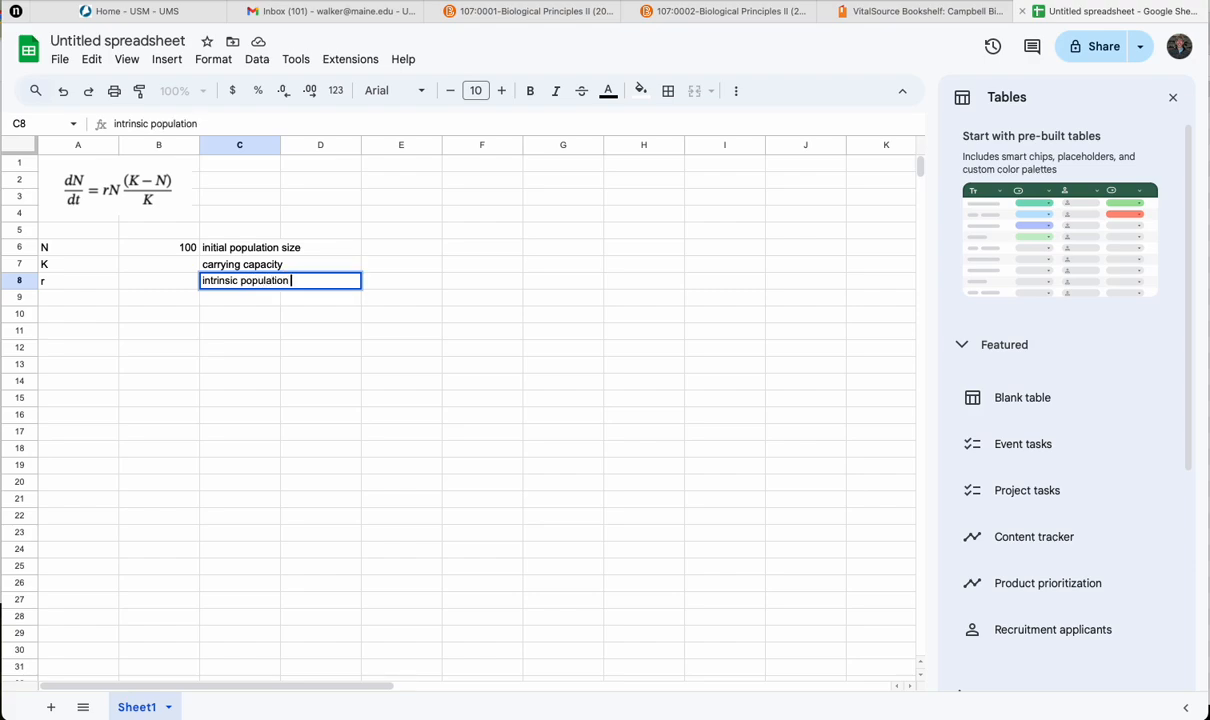
pyautogui.write('growth rate')
pyautogui.click(205, 326)
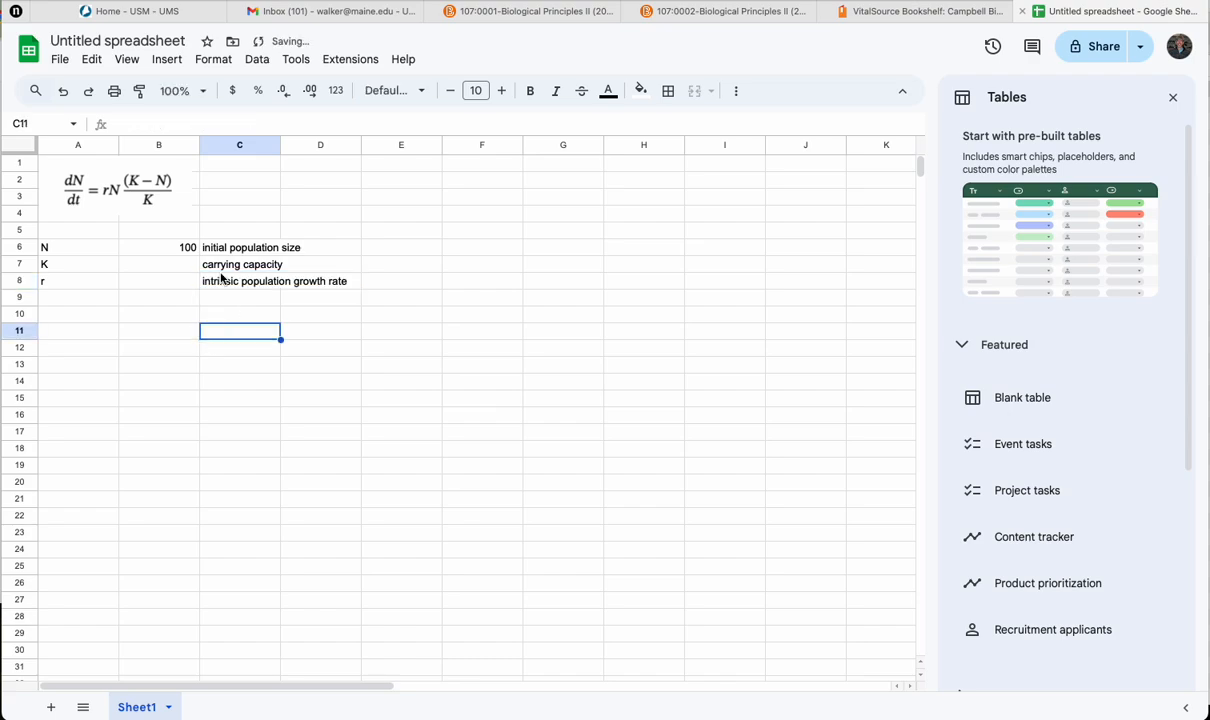
# Step: Set the carrying capacity in B7 to 1000 and the growth rate in B8 to 0.5
pyautogui.click(184, 269)
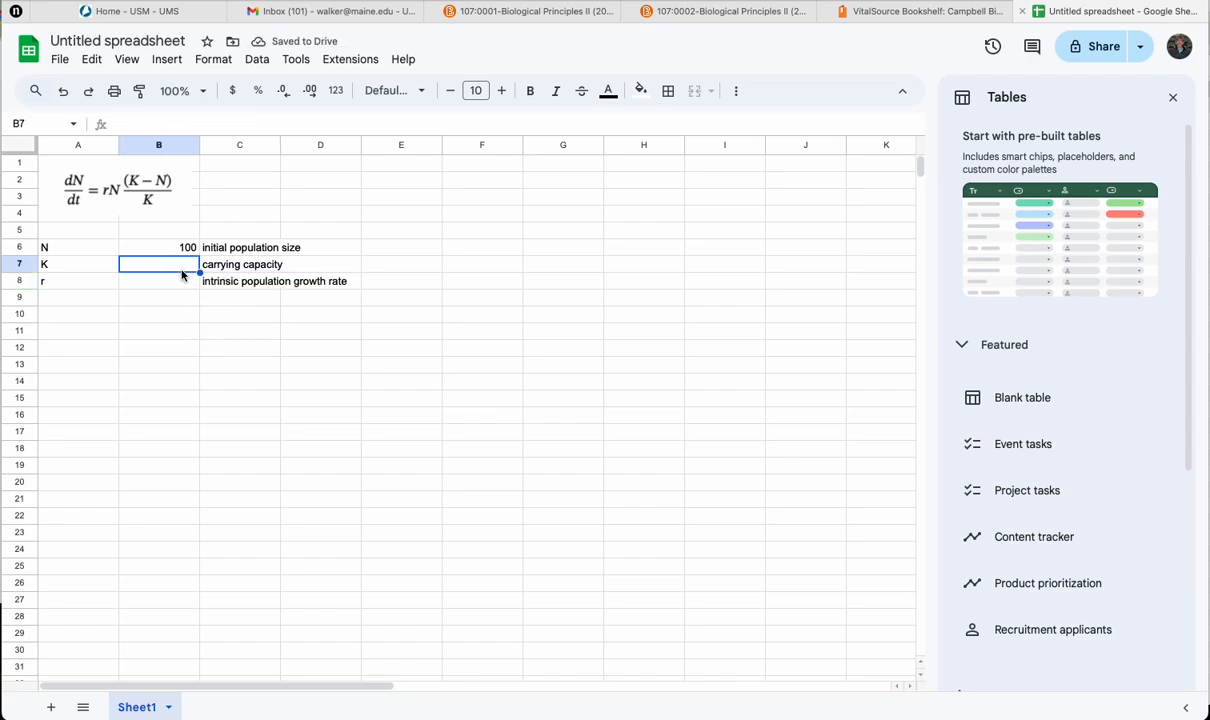
pyautogui.write('1000')
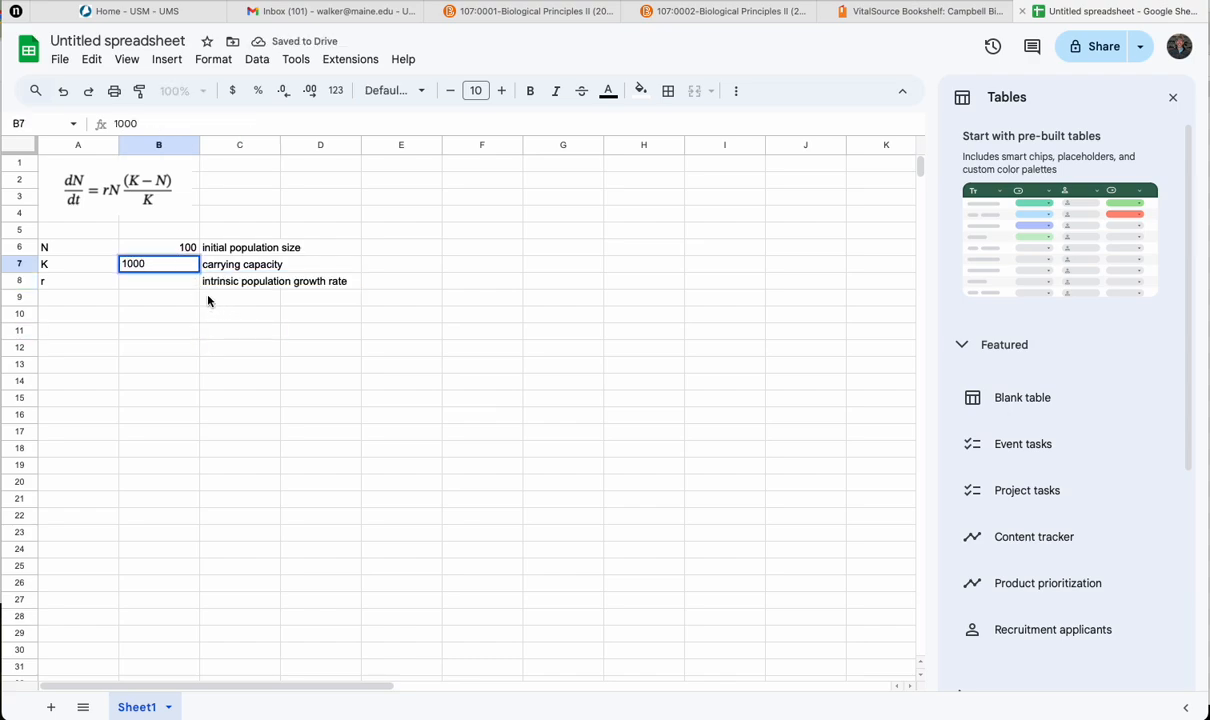
pyautogui.click(187, 287)
pyautogui.write('0.5')
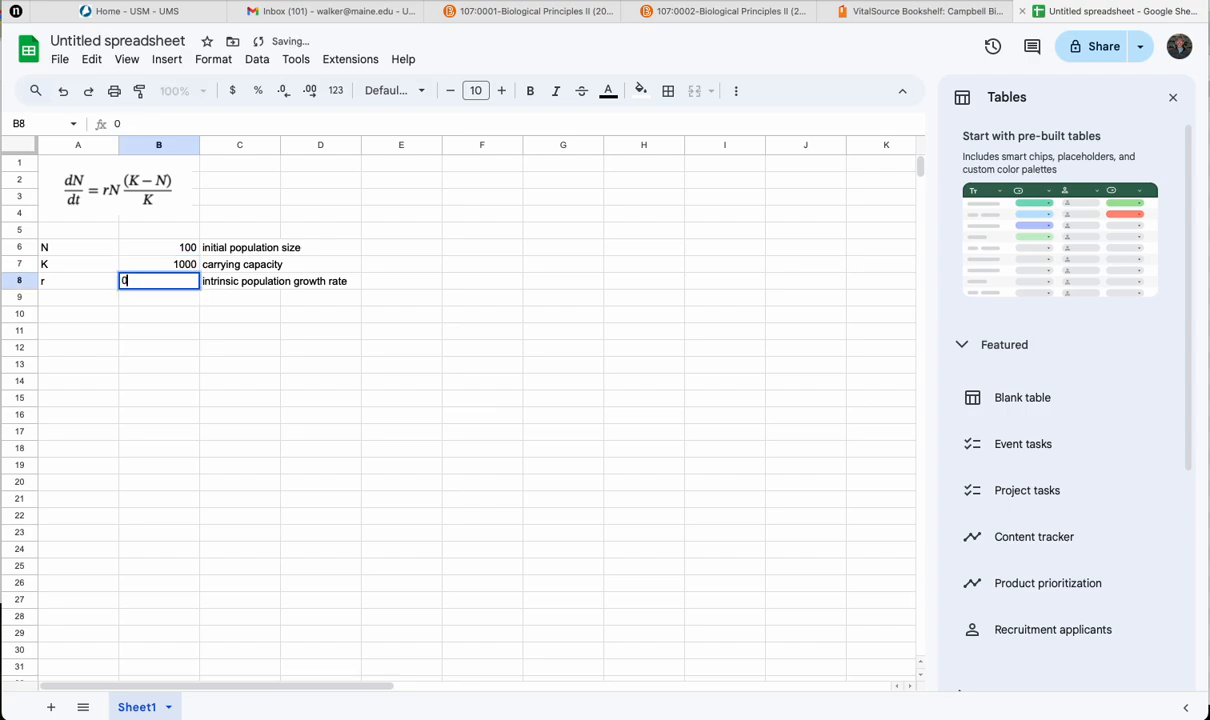
pyautogui.click(227, 370)
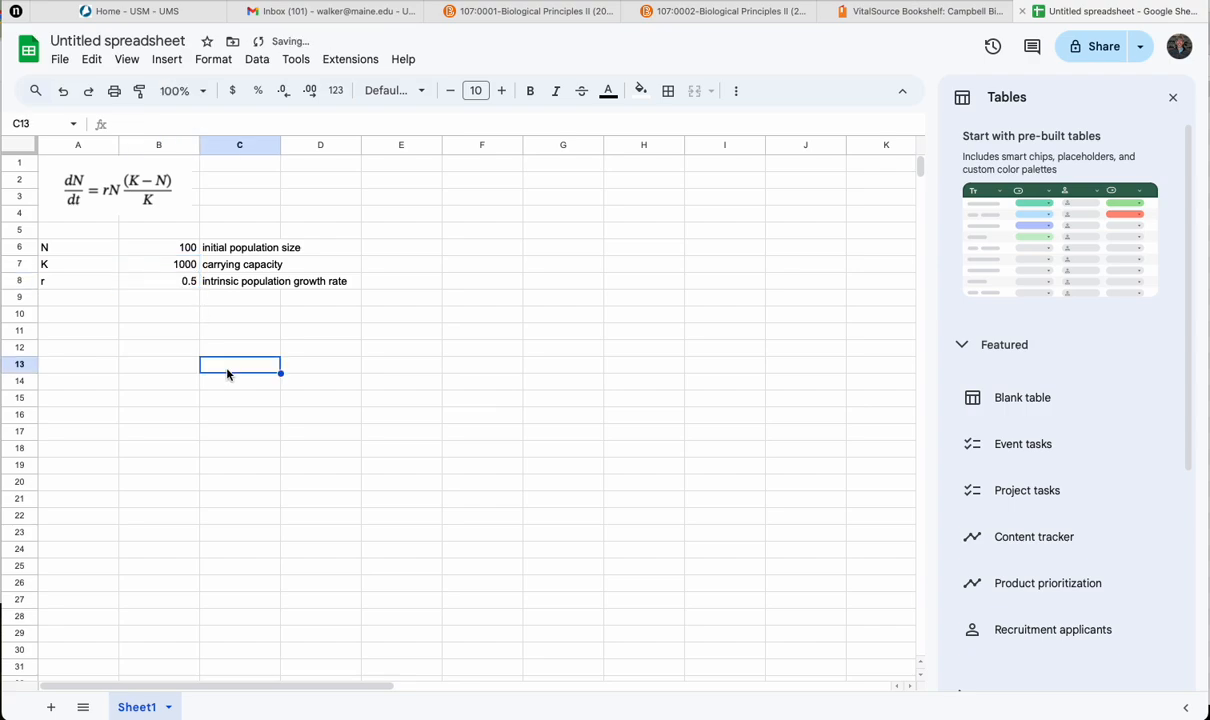
# Step: Change the intrinsic population growth rate in B8 to 0.2
pyautogui.click(178, 285)
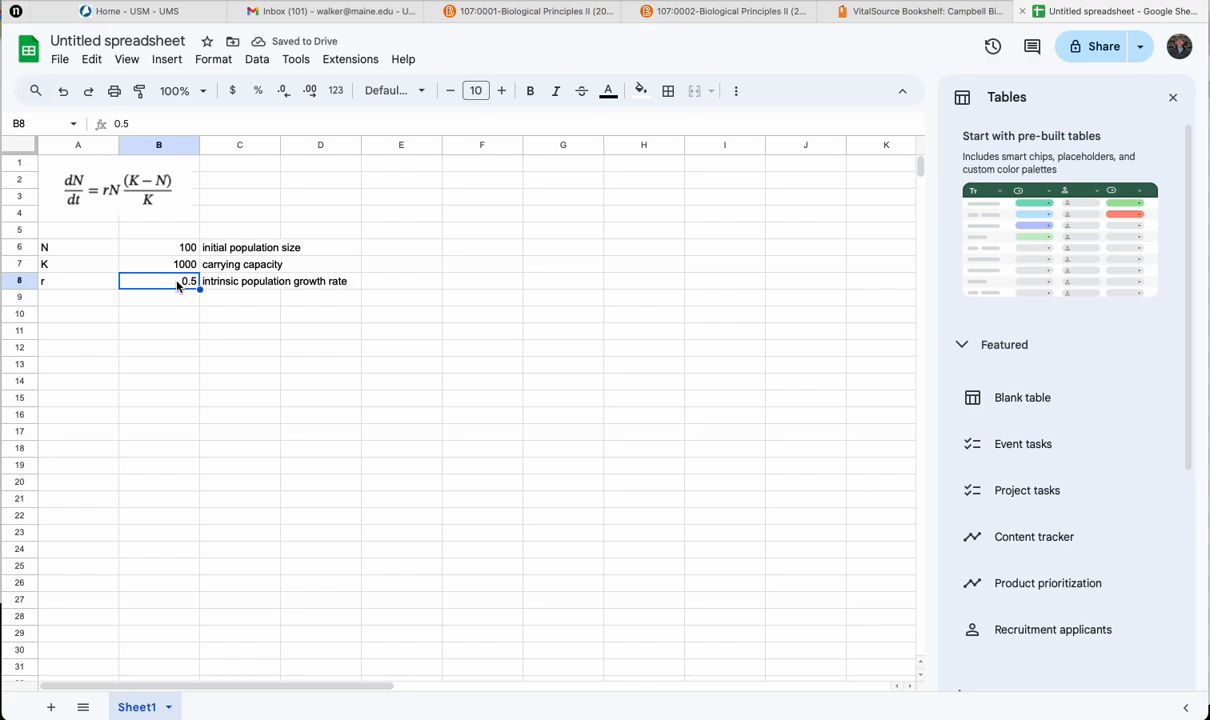
pyautogui.write('0.2')
pyautogui.press('Return')
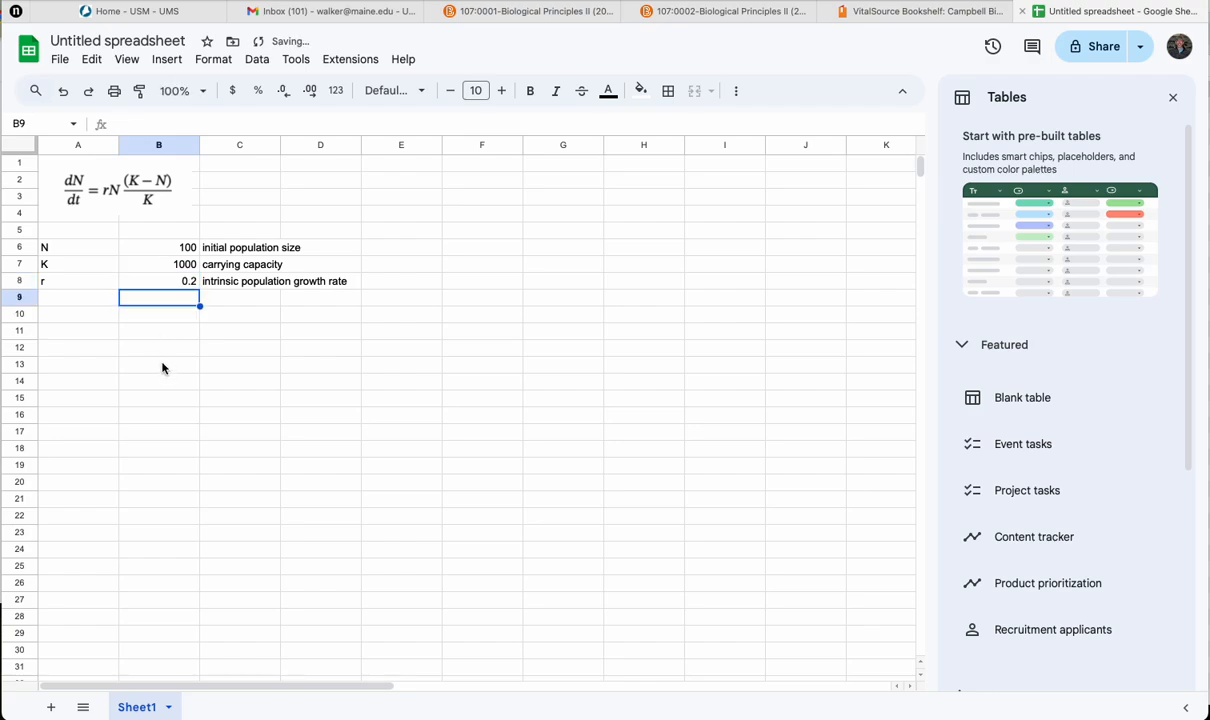
# Step: Enter the column headers Generation in A10 and N in B10
pyautogui.click(112, 321)
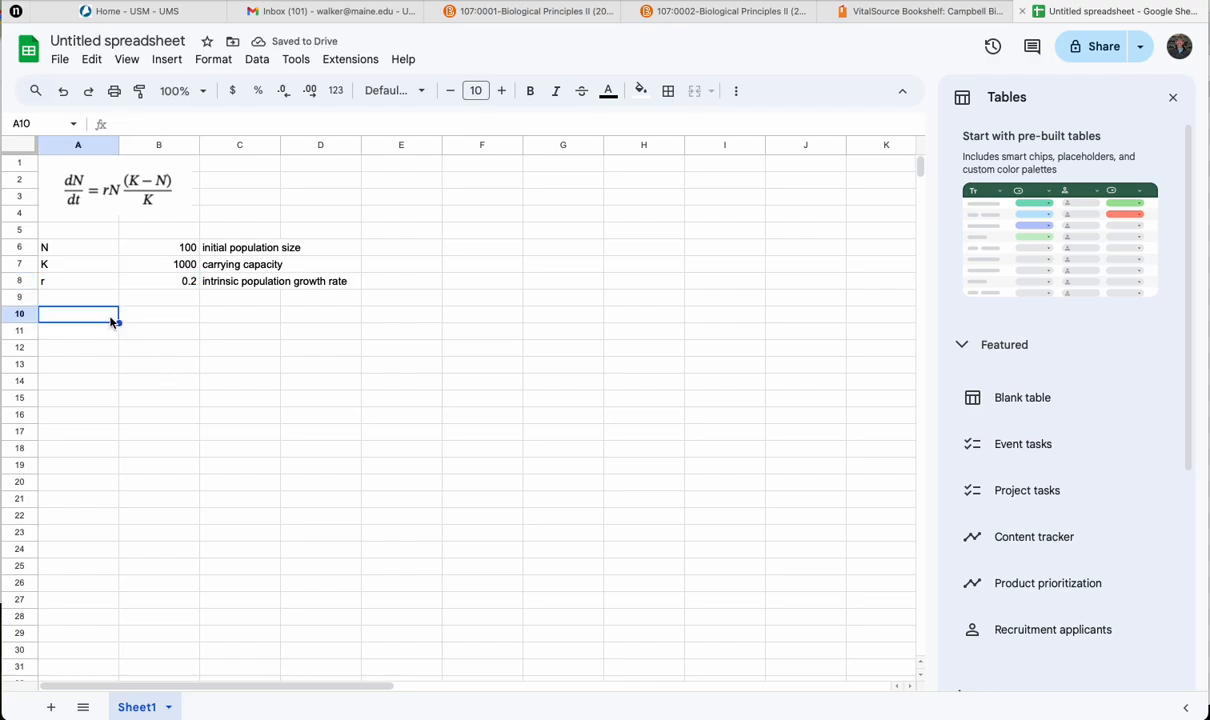
pyautogui.write('Generation')
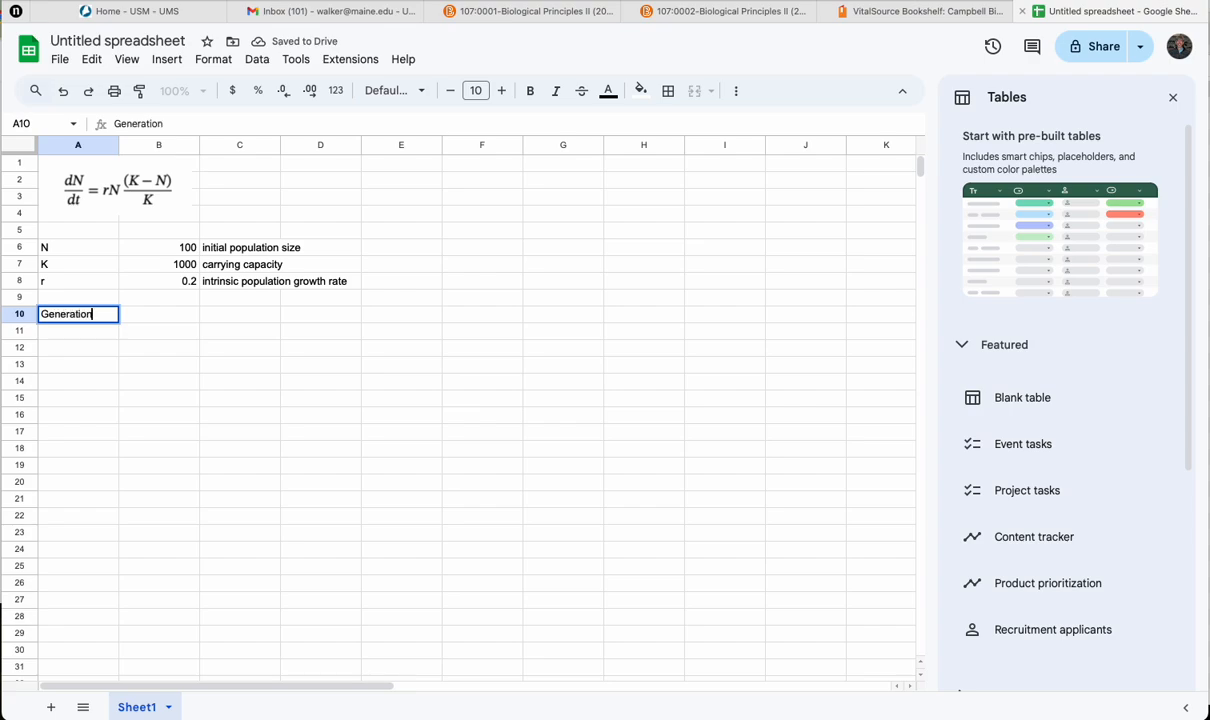
pyautogui.press('Tab')
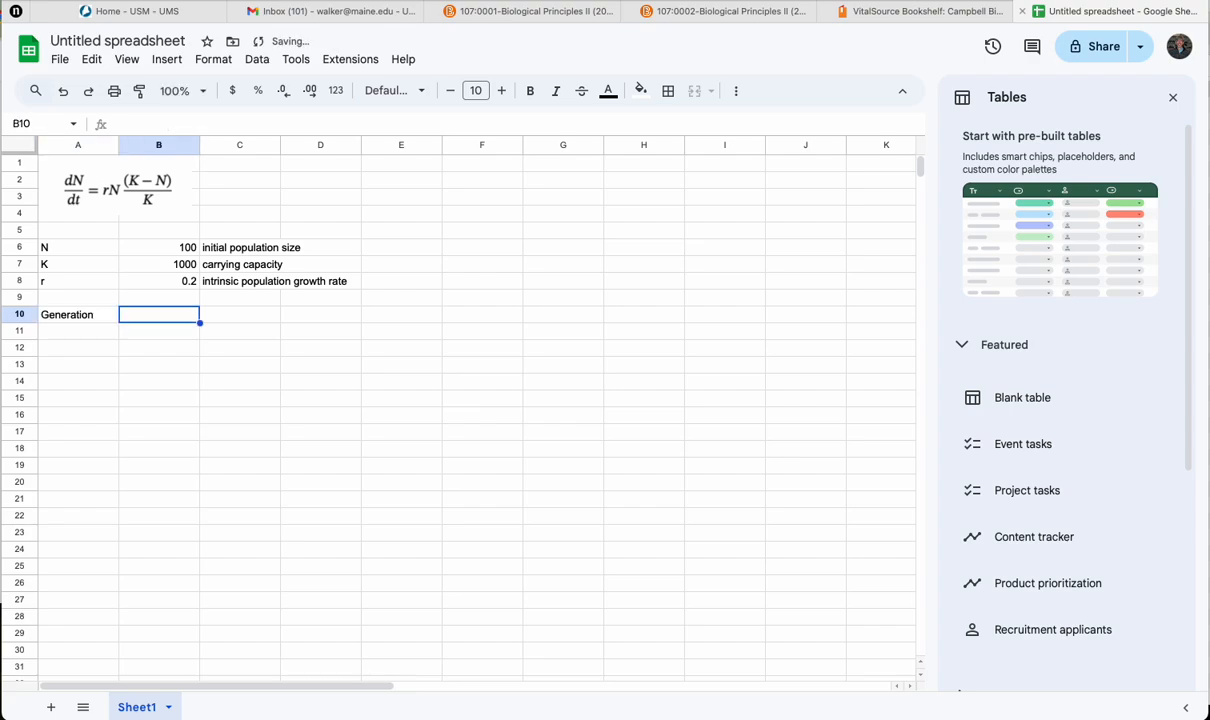
pyautogui.write('N')
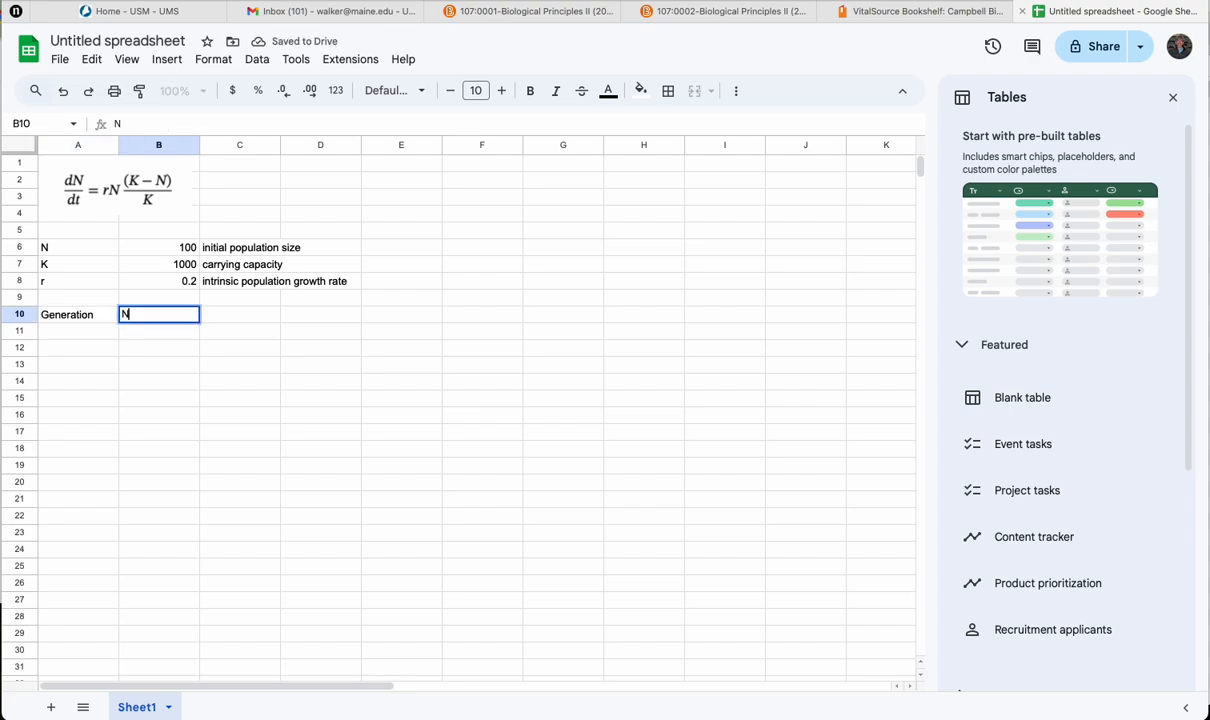
pyautogui.press('Return')
# Step: Start the table with generation 0 in A11 and link its population size in B11 to the initial value with =B6
pyautogui.write('0')
pyautogui.press('Tab')
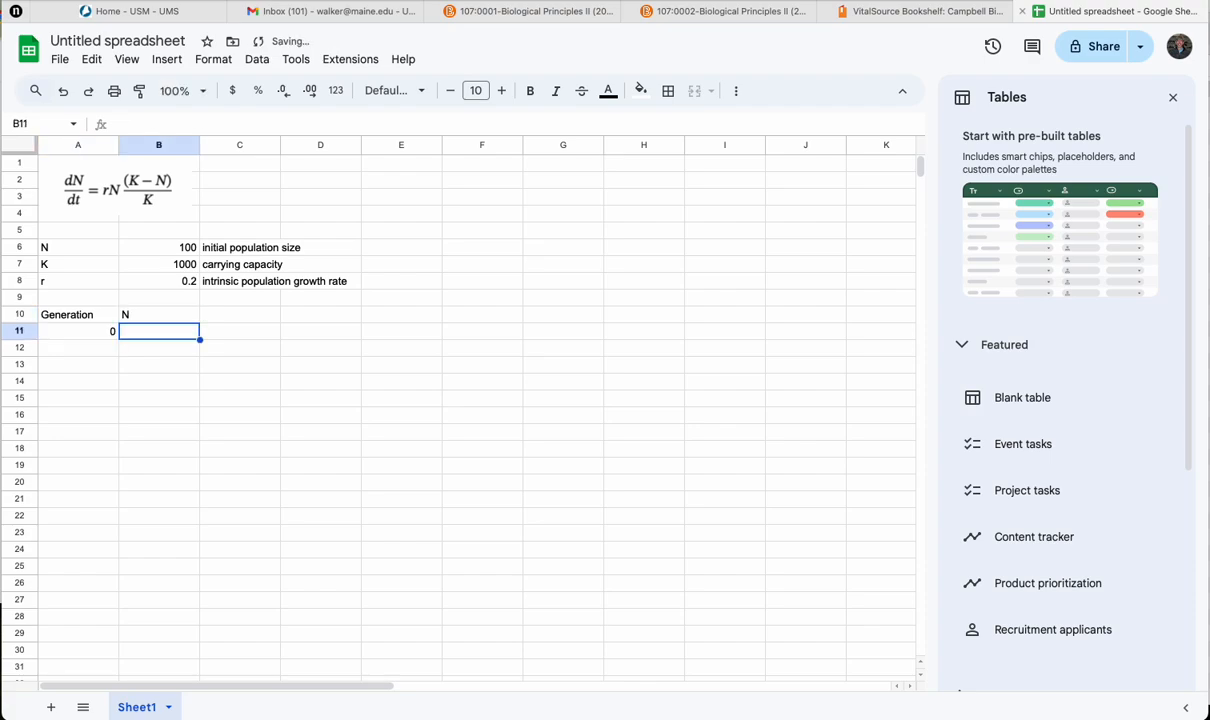
pyautogui.write('=')
pyautogui.click(161, 248)
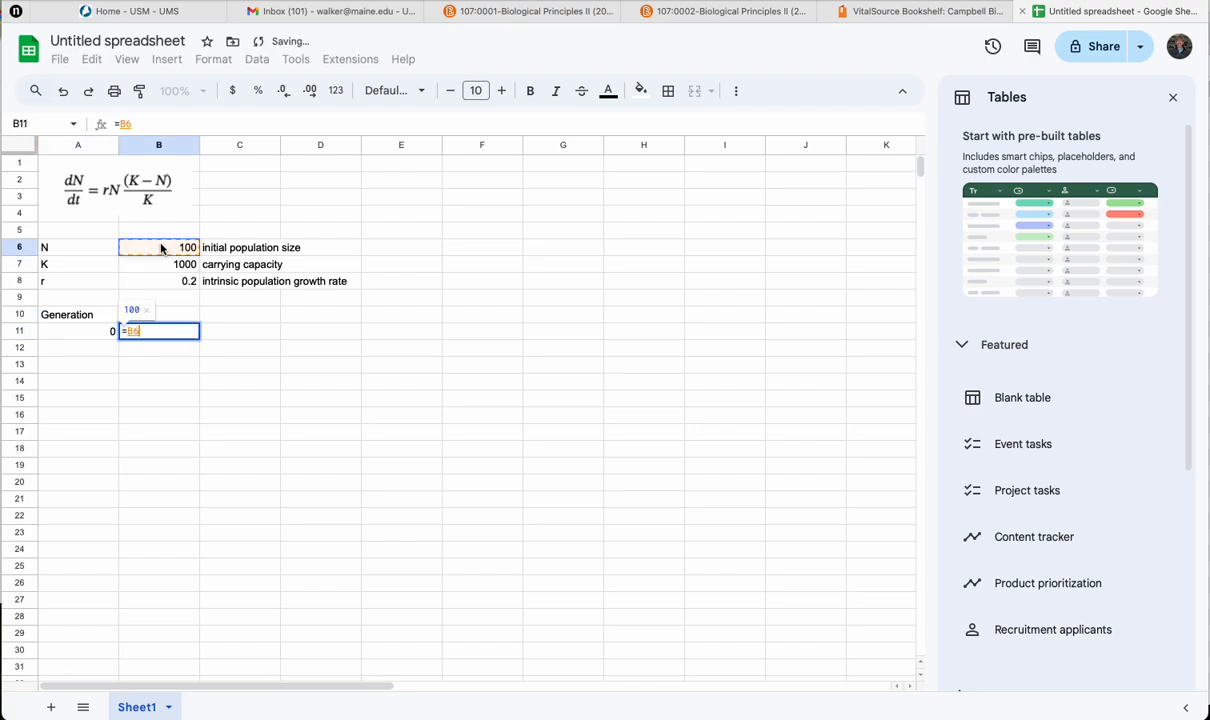
pyautogui.press('Return')
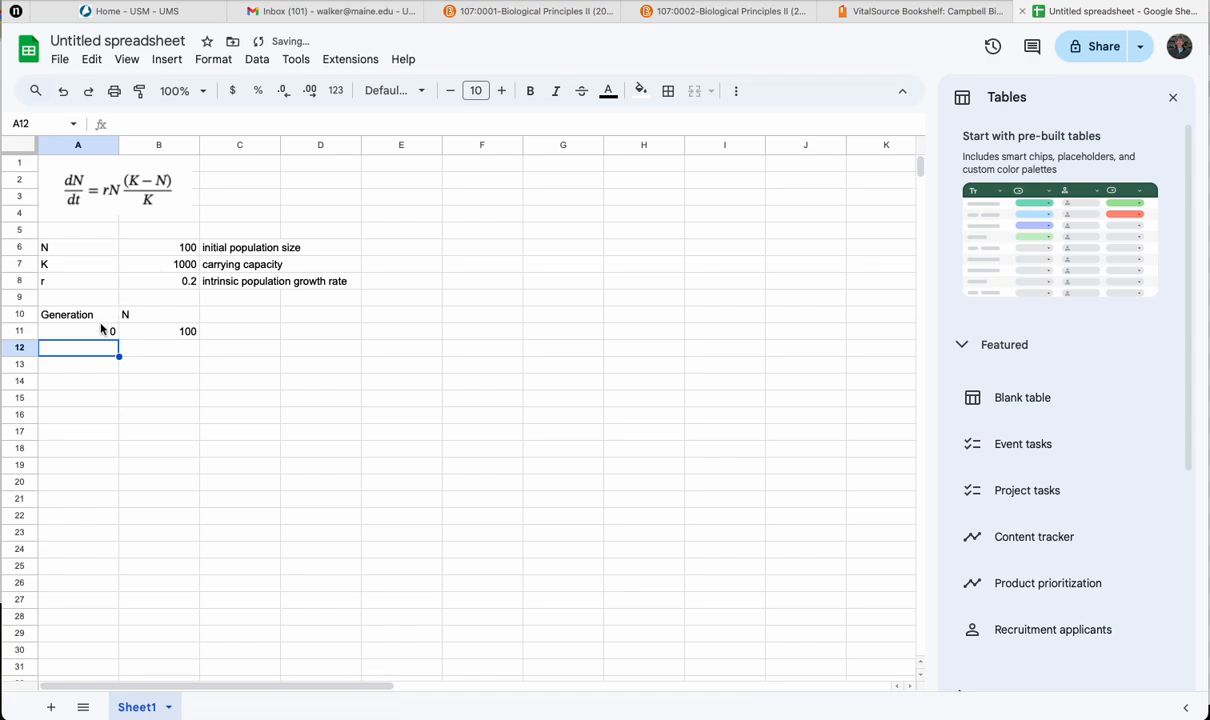
# Step: Enter generations 1 and 2 below 0 and extend the series down column A to generation 100 in row 111
pyautogui.write('1')
pyautogui.press('Return')
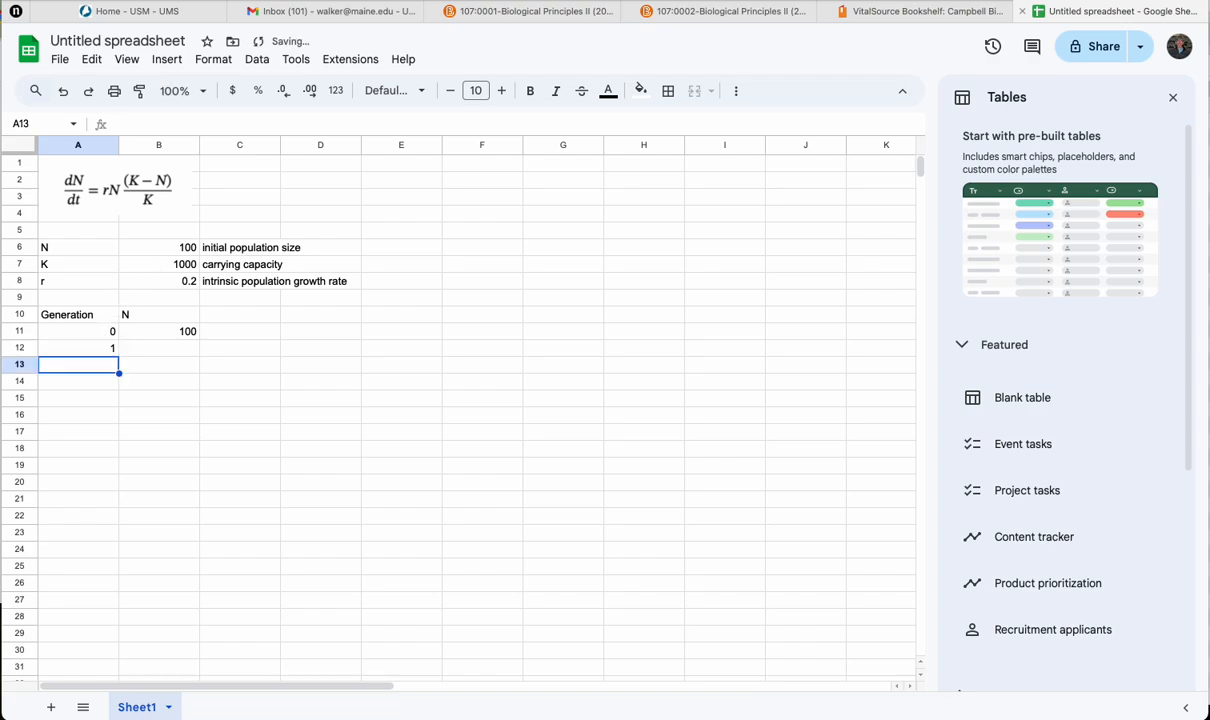
pyautogui.write('2')
pyautogui.press('Return')
pyautogui.moveTo(110, 331); pyautogui.dragTo(118, 600)
pyautogui.scroll(20, 217, 480)
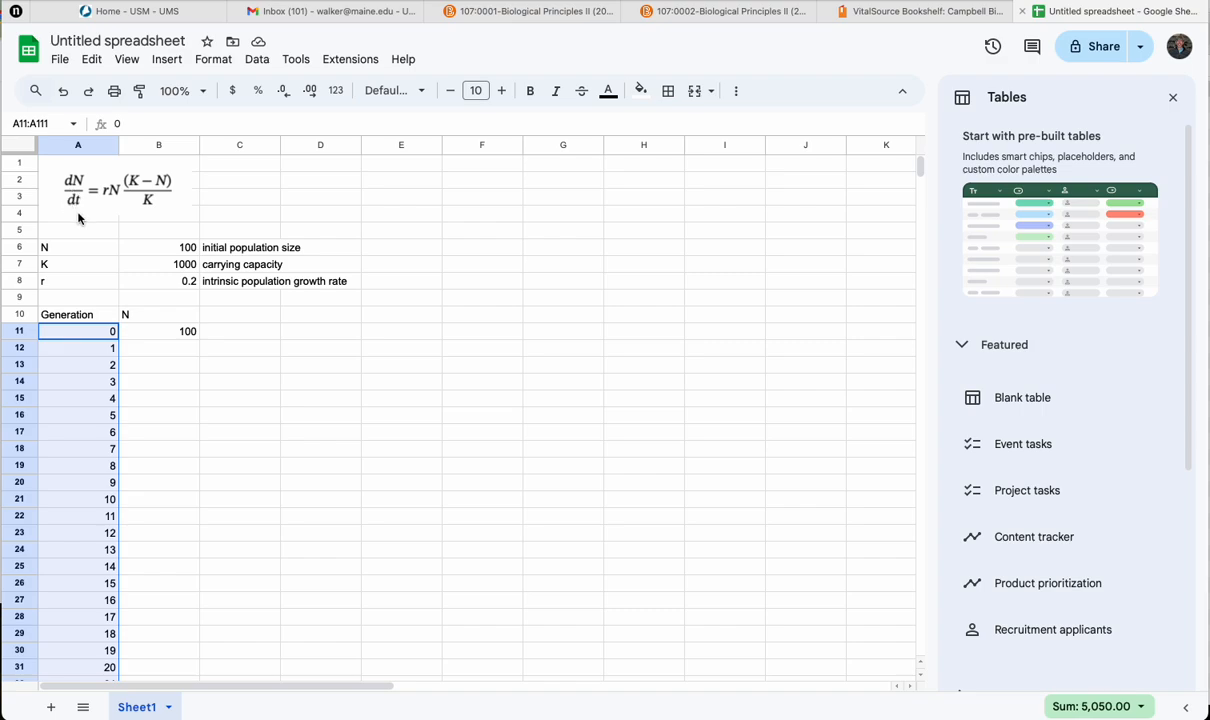
pyautogui.click(255, 184)
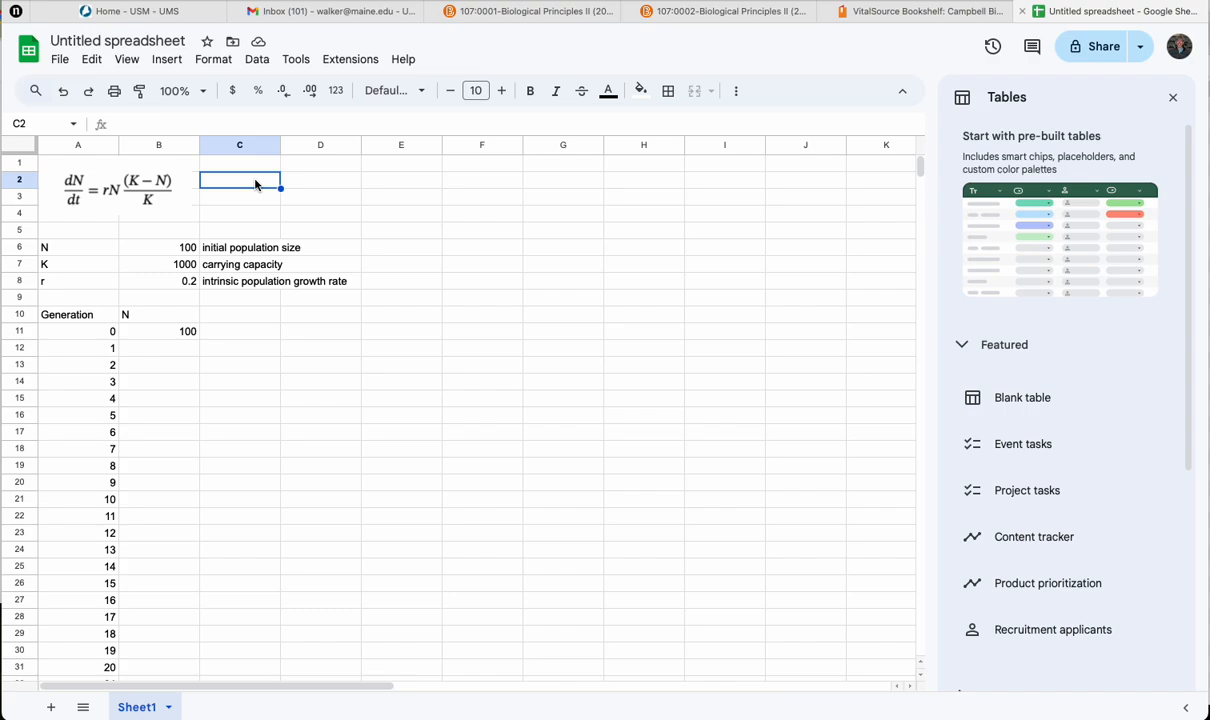
pyautogui.write('N1 - N')
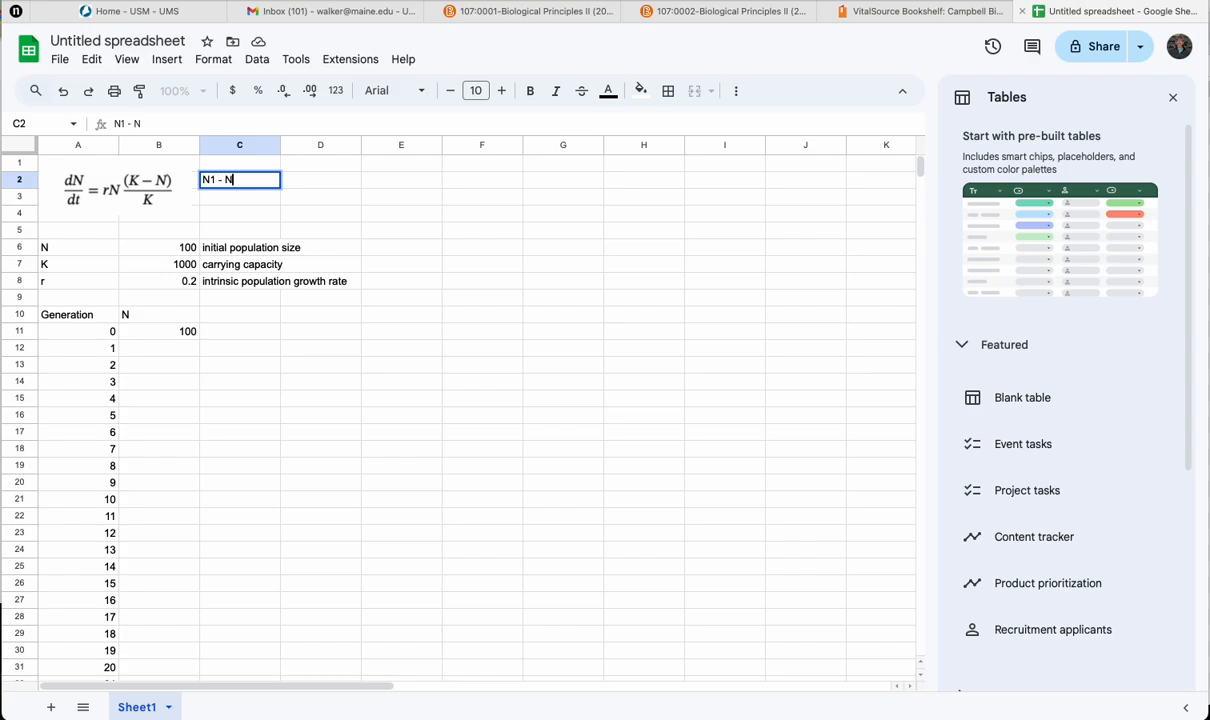
pyautogui.write('0')
pyautogui.write(' =')
pyautogui.click(204, 180)
pyautogui.write('=')
pyautogui.click(266, 186)
pyautogui.press('BackSpace')
pyautogui.press('BackSpace')
pyautogui.press('BackSpace')
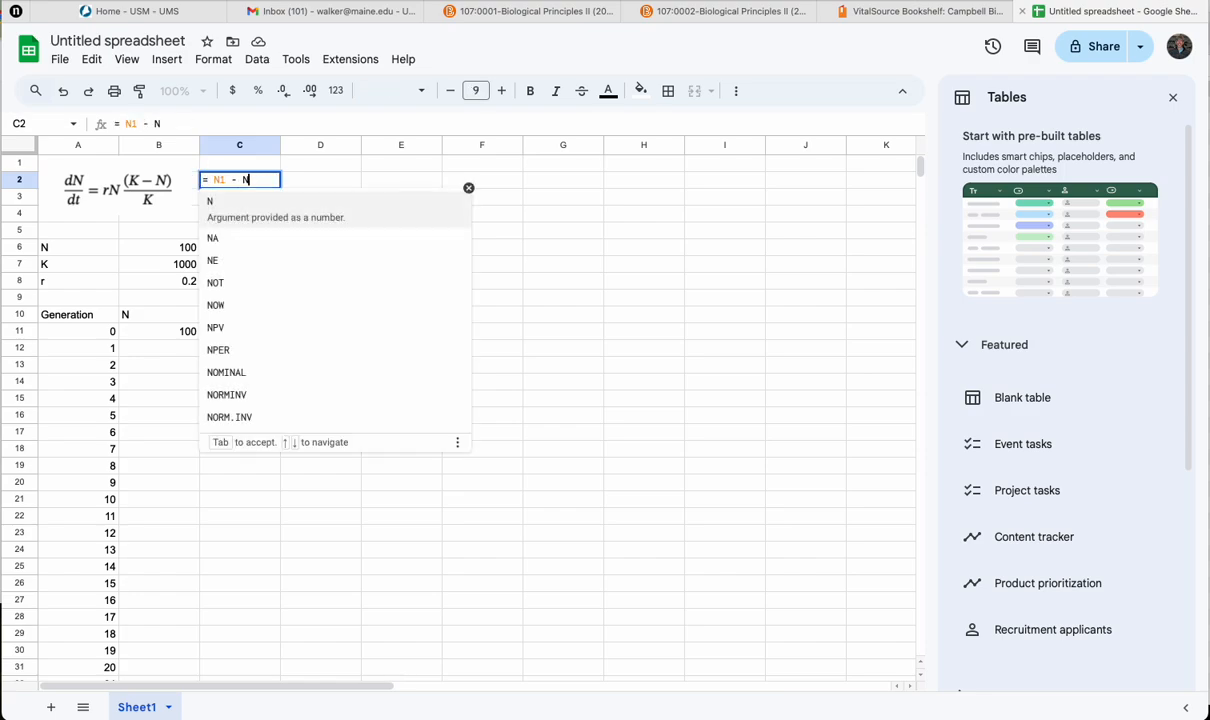
pyautogui.press('BackSpace')
pyautogui.press('BackSpace')
pyautogui.press('BackSpace')
pyautogui.press('BackSpace')
pyautogui.press('BackSpace')
pyautogui.press('BackSpace')
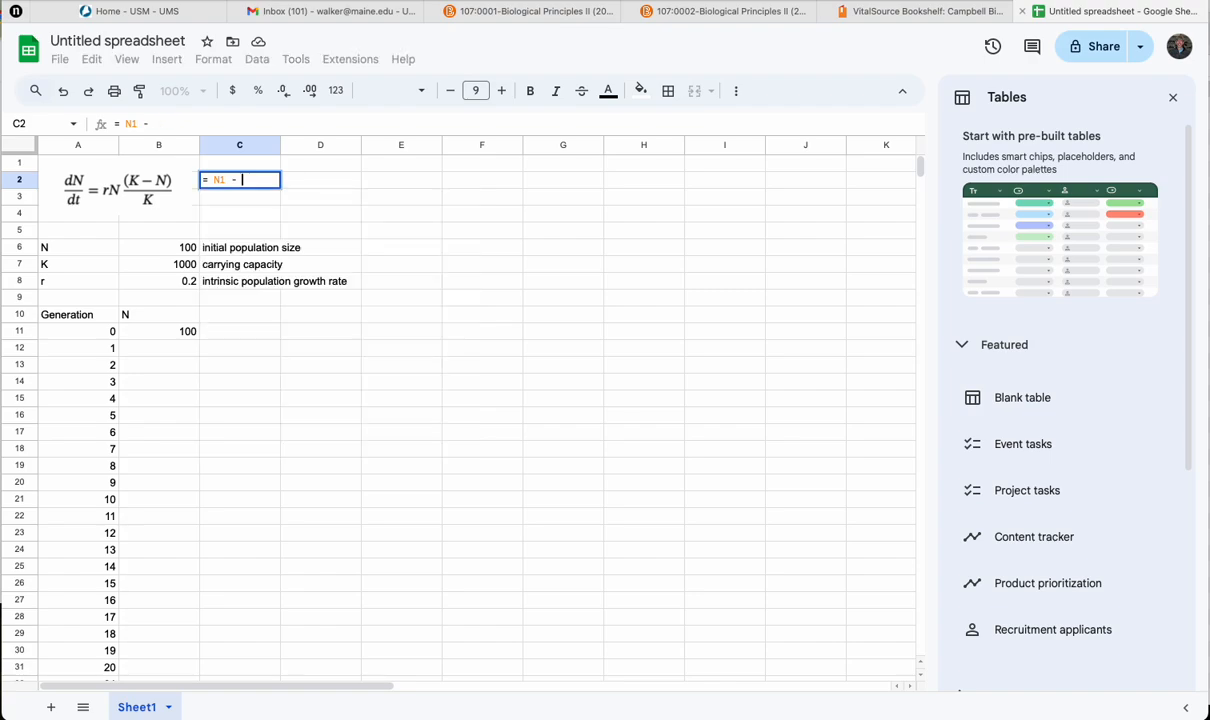
# Step: Enter the note N(t) - N(t-1) = rhs in C2 beside the growth equation
pyautogui.press('BackSpace')
pyautogui.press('BackSpace')
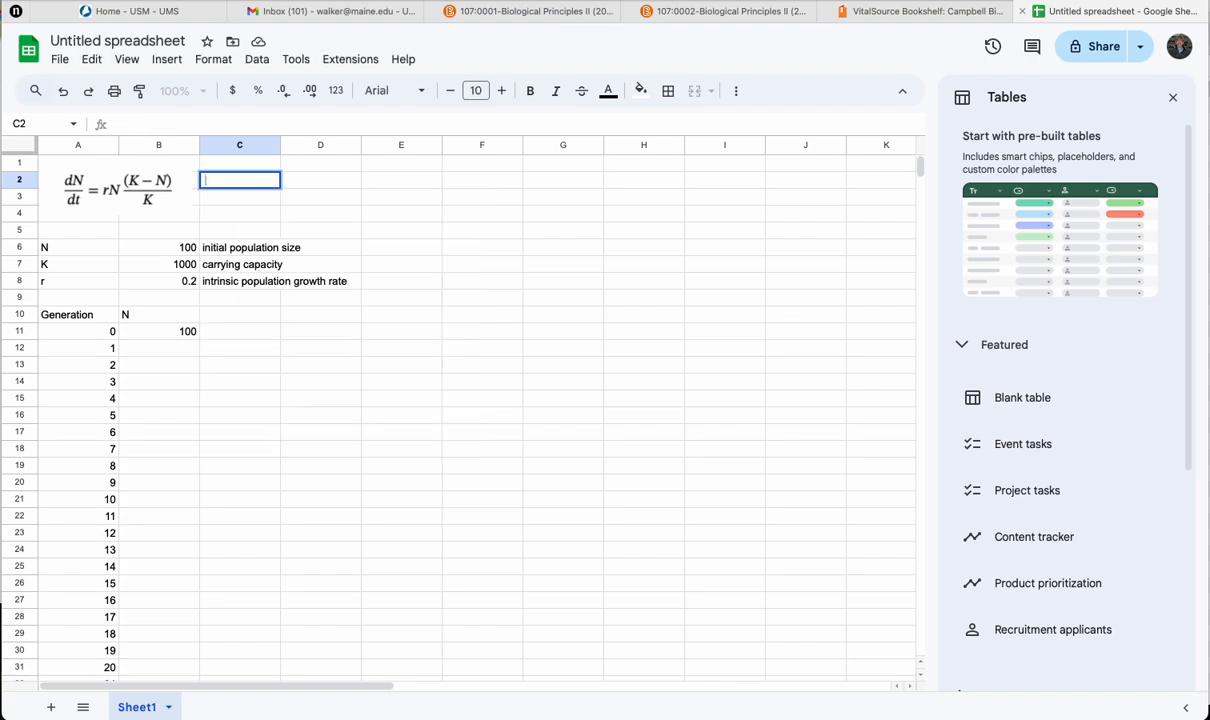
pyautogui.write('N1 - N0')
pyautogui.press('BackSpace')
pyautogui.press('BackSpace')
pyautogui.press('BackSpace')
pyautogui.press('BackSpace')
pyautogui.press('BackSpace')
pyautogui.press('BackSpace')
pyautogui.write('(t) - N(t-1)')
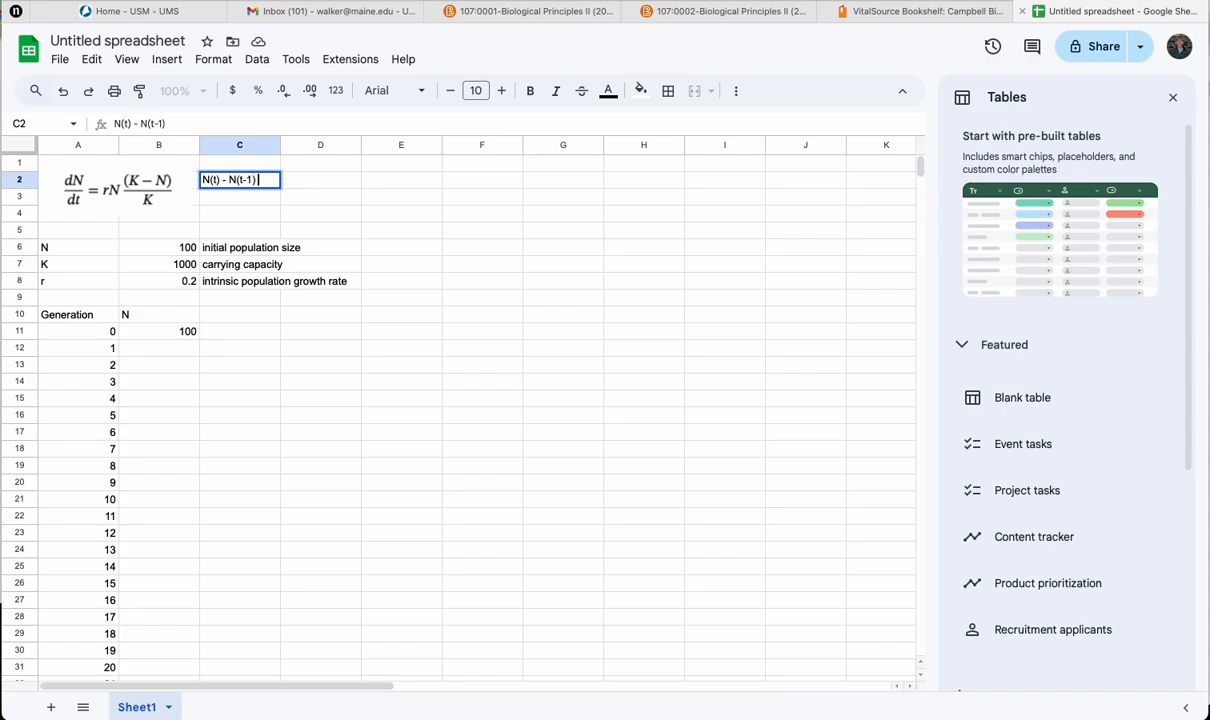
pyautogui.write(' = rhs')
pyautogui.press('Return')
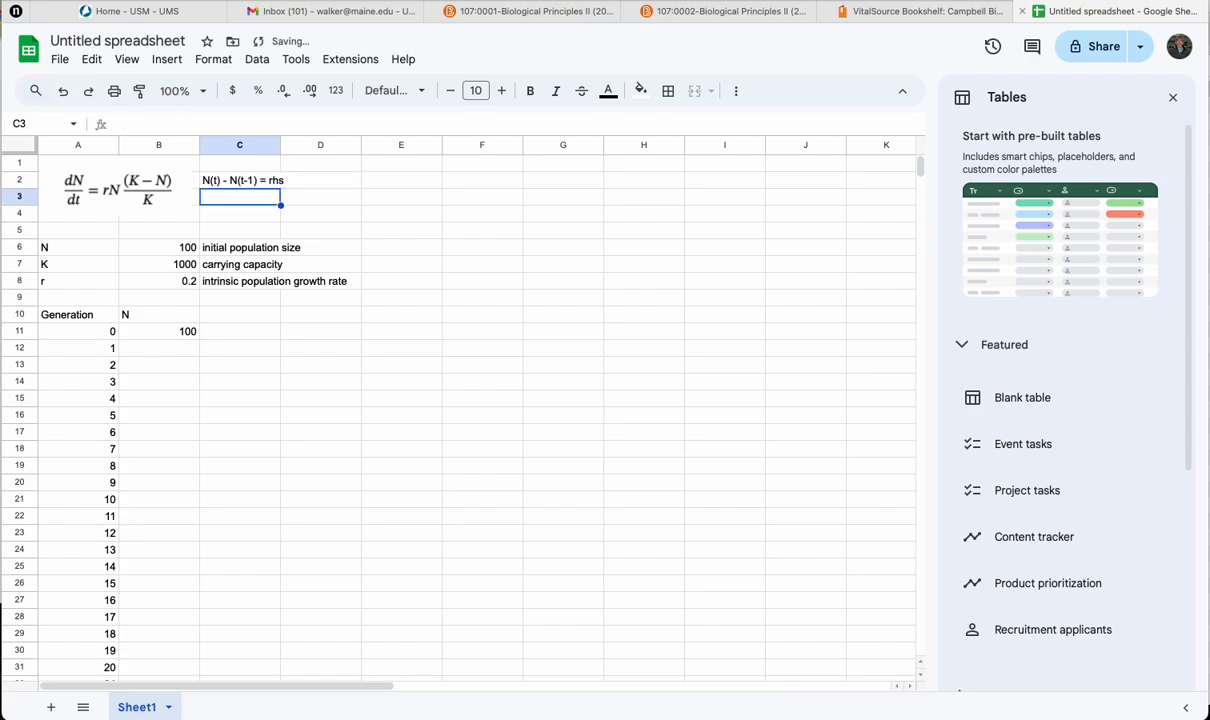
# Step: Enter the rearranged equation N(t) = N(t-1) + rhs in C3
pyautogui.write('N(t) =')
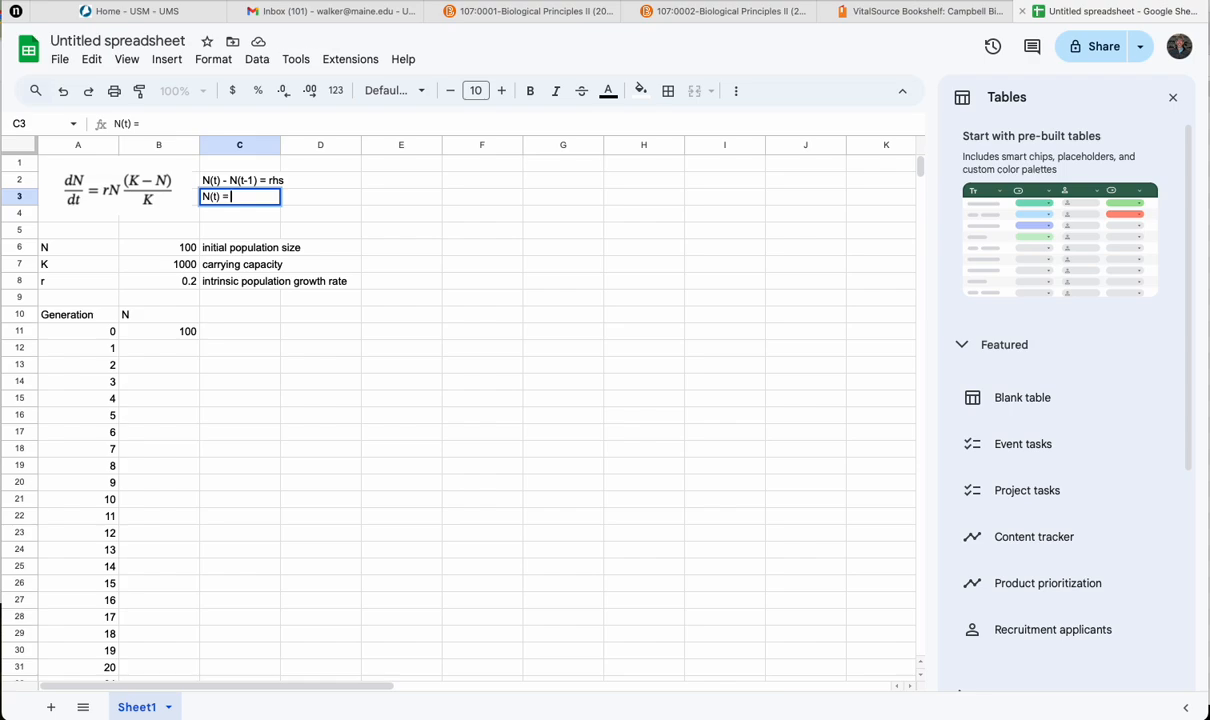
pyautogui.write(' N(t-1)_')
pyautogui.press('BackSpace')
pyautogui.write('+ rhs')
pyautogui.press('Return')
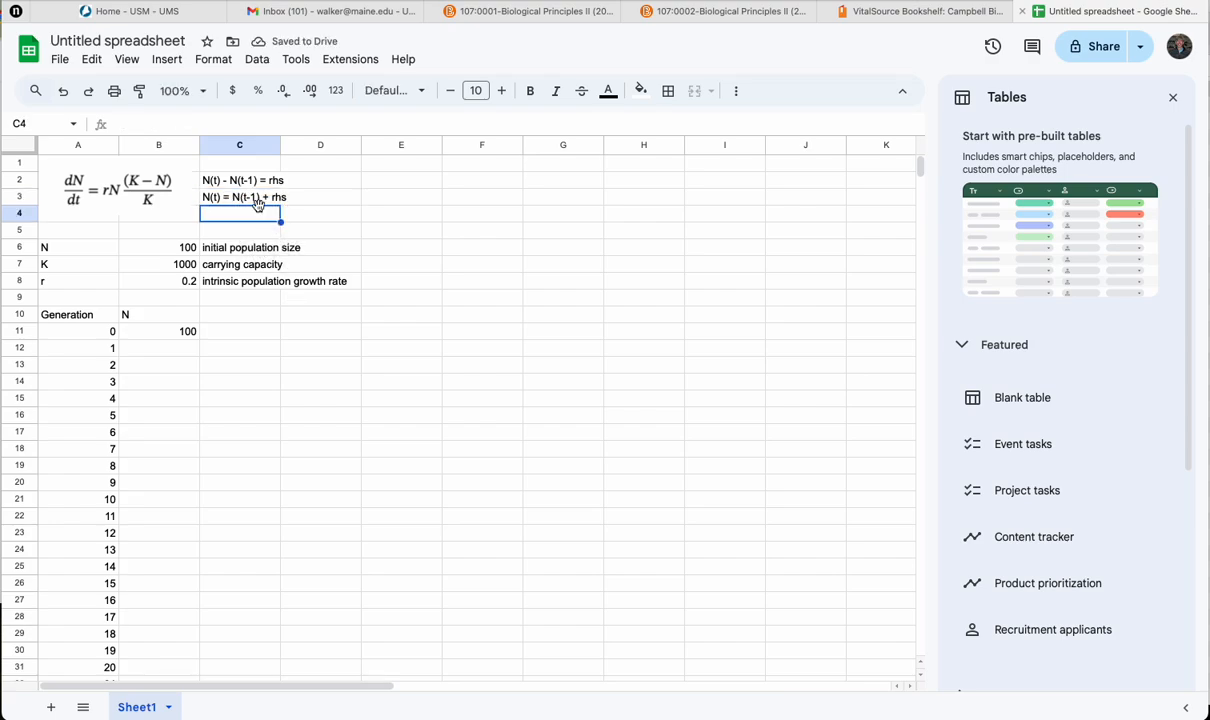
# Step: Calculate the generation 1 population size in B12 with the formula =B11 + B8*B11*(B7-B11)/B7
pyautogui.click(179, 356)
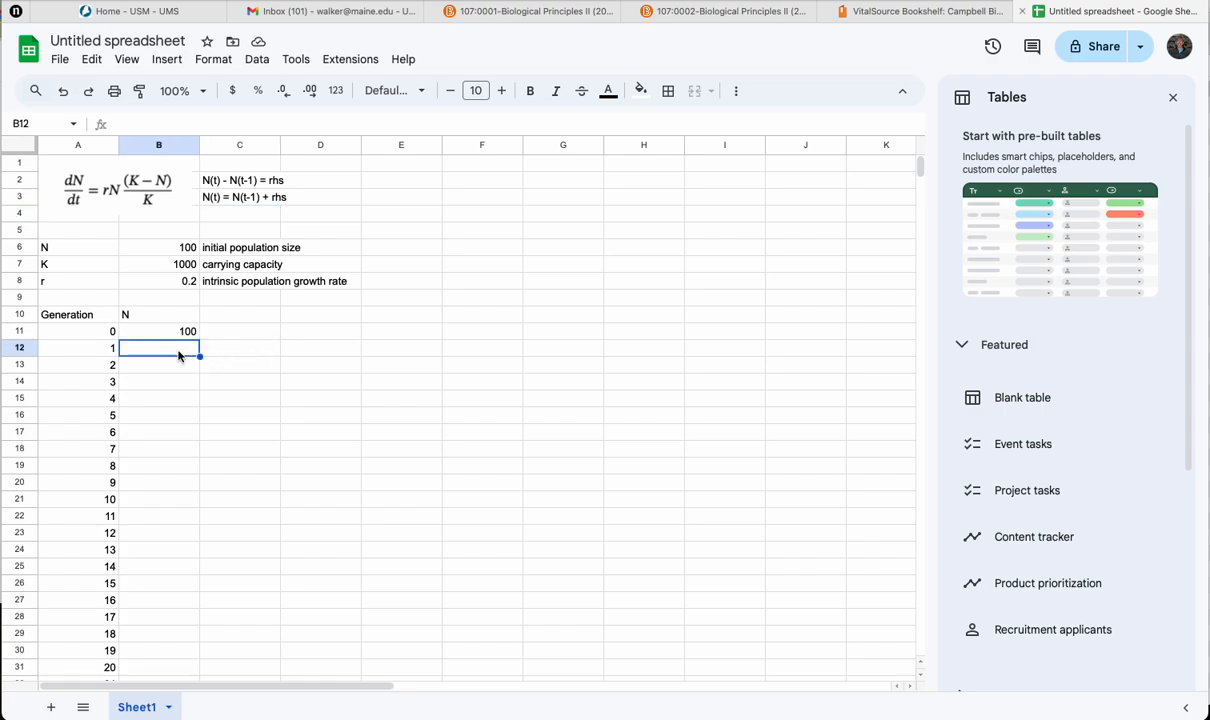
pyautogui.write('=')
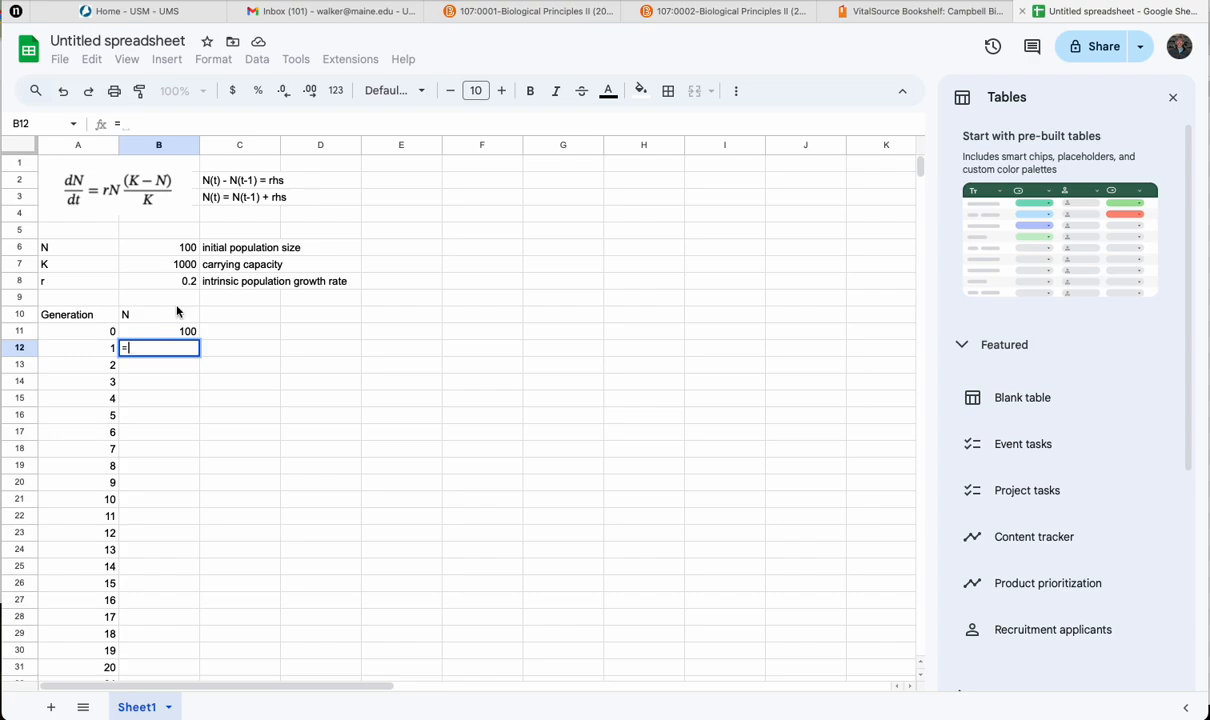
pyautogui.click(166, 333)
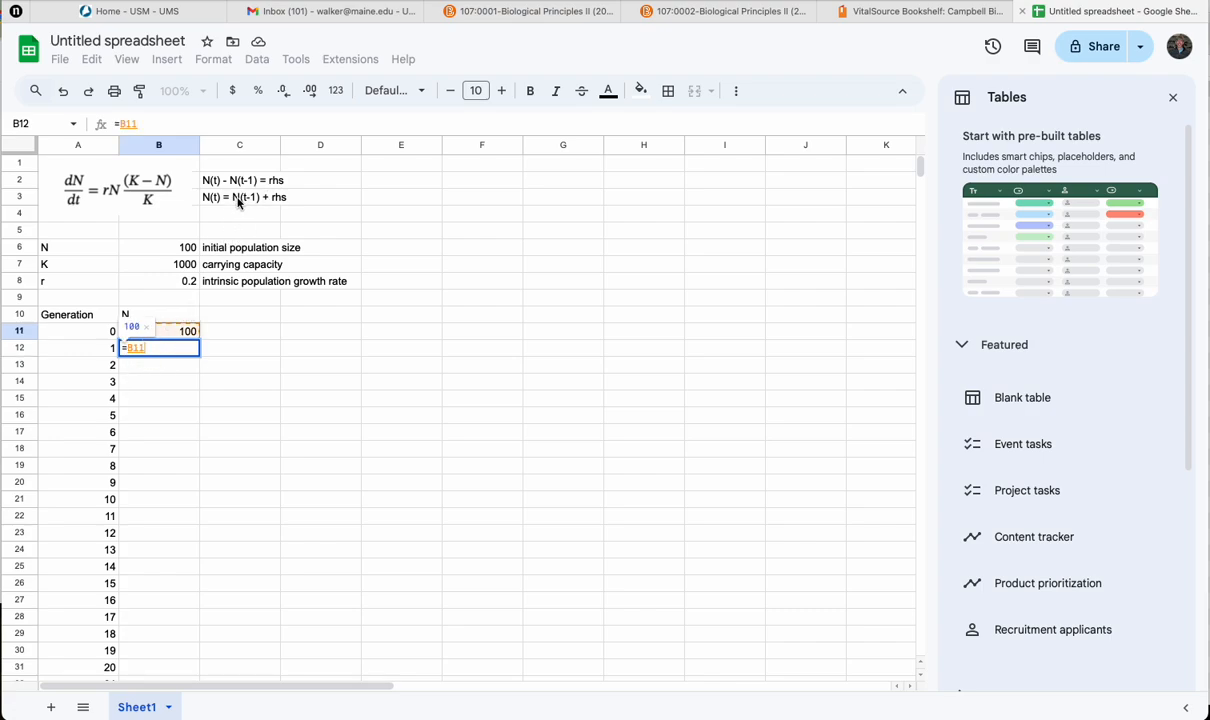
pyautogui.write('+')
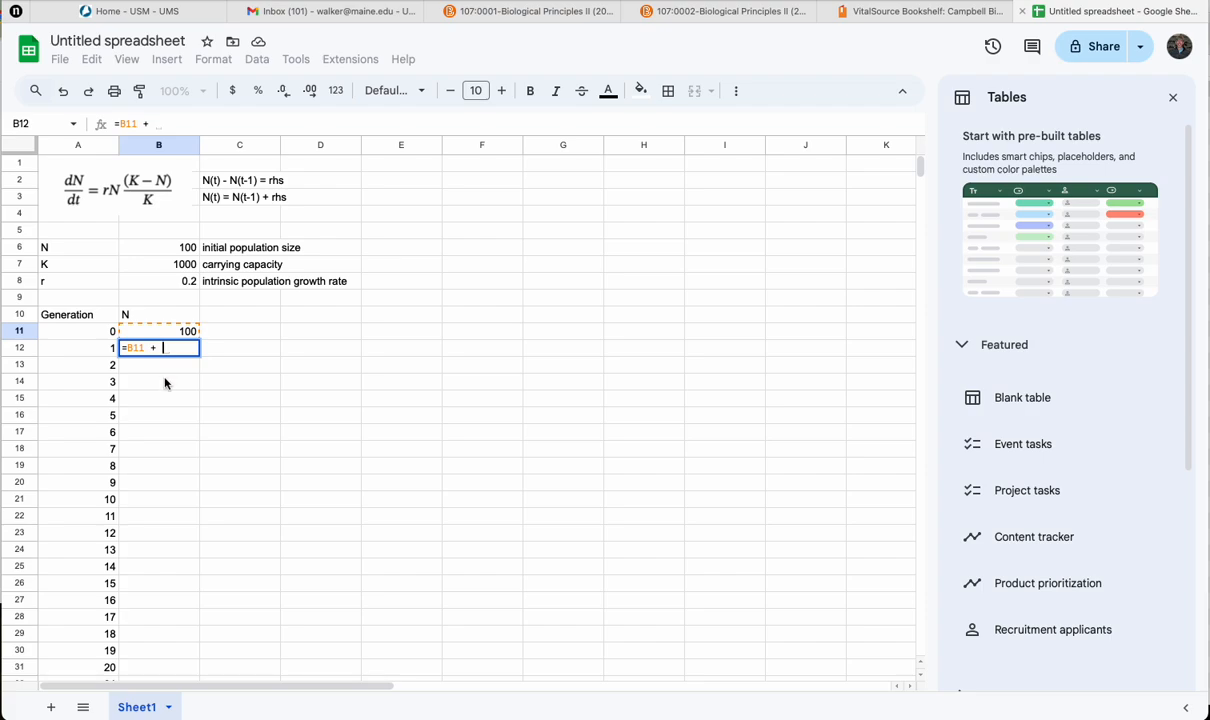
pyautogui.click(171, 289)
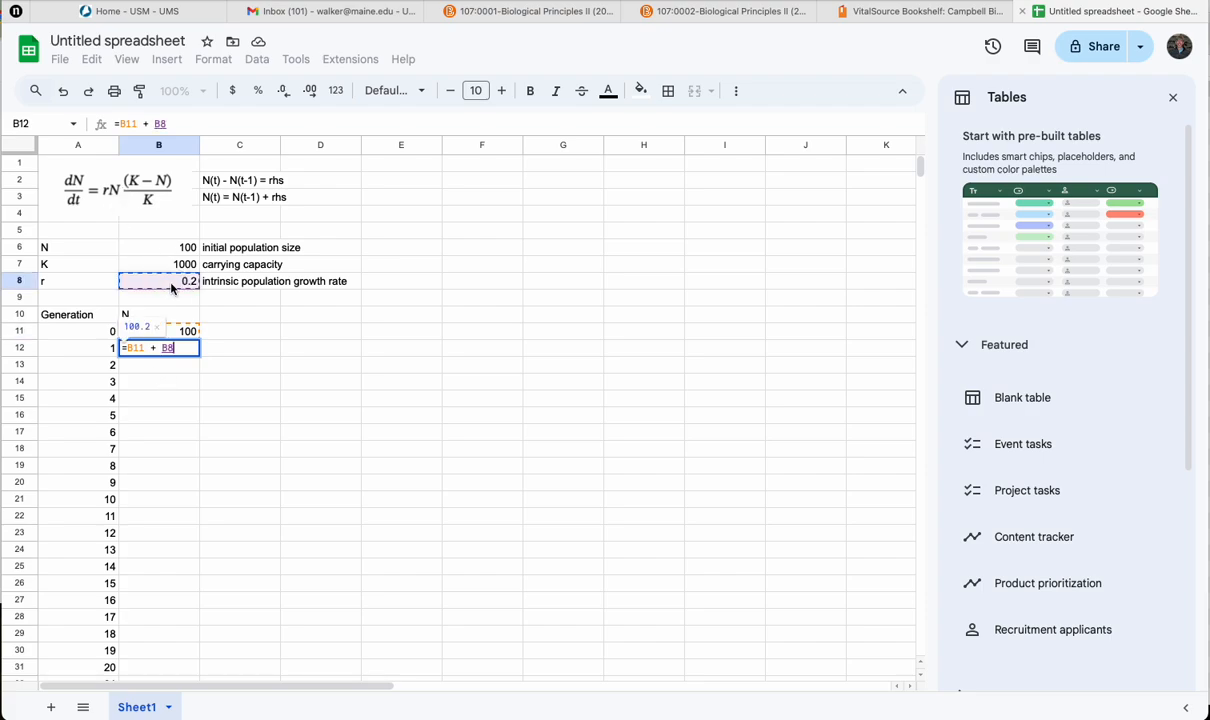
pyautogui.write('*')
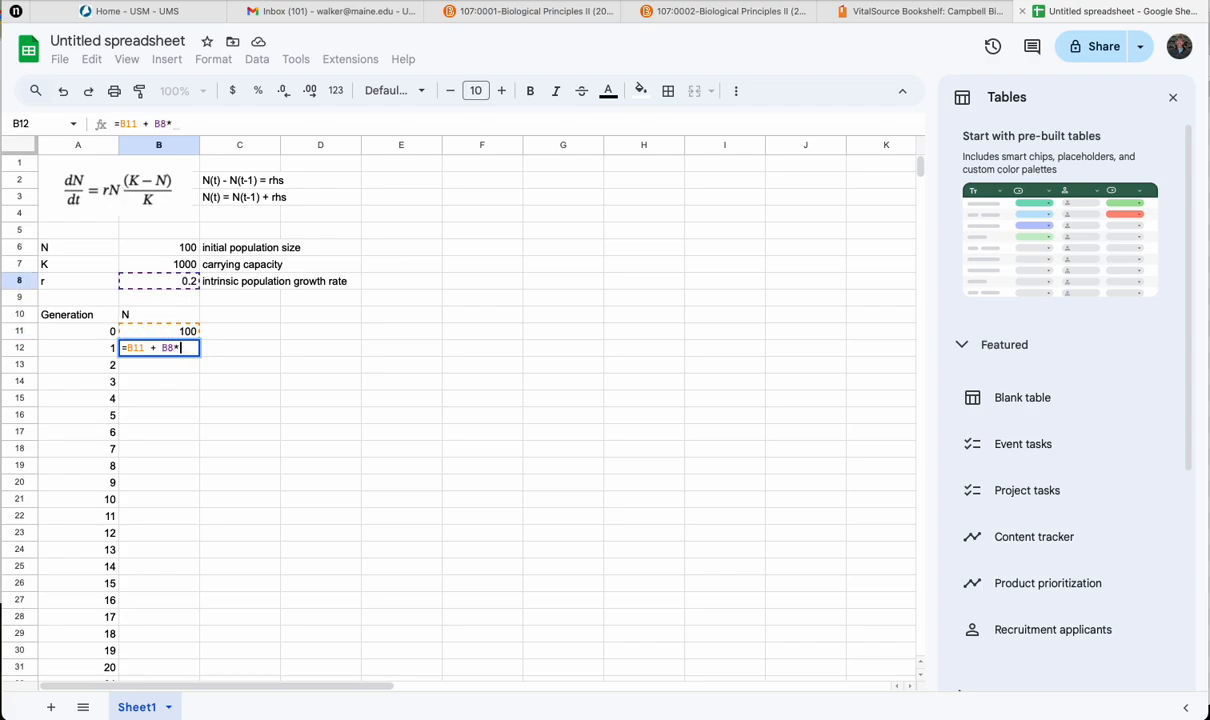
pyautogui.click(172, 334)
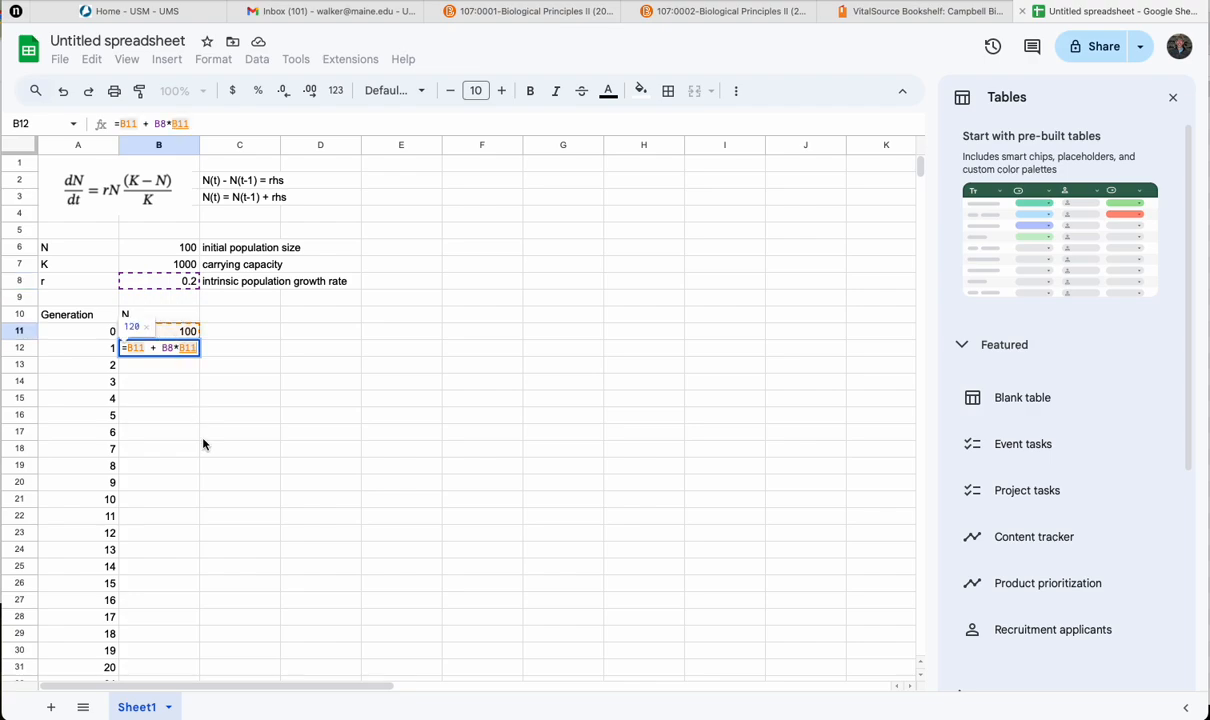
pyautogui.write('*')
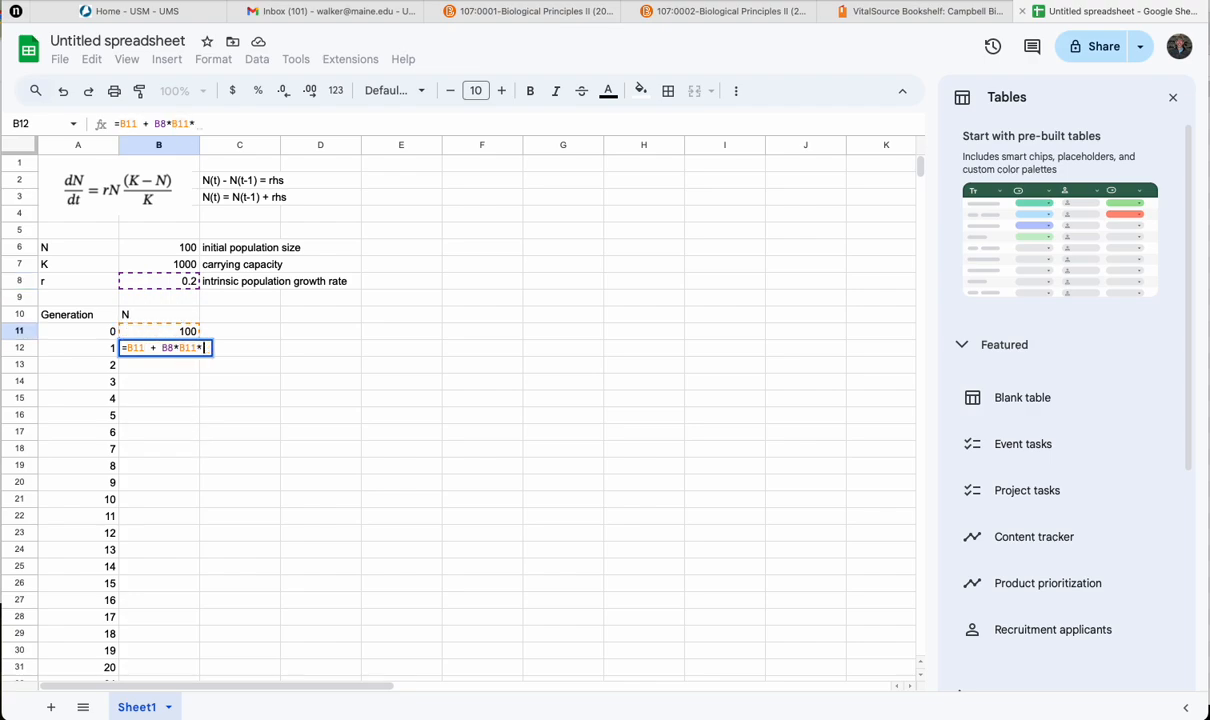
pyautogui.write('(')
pyautogui.click(165, 266)
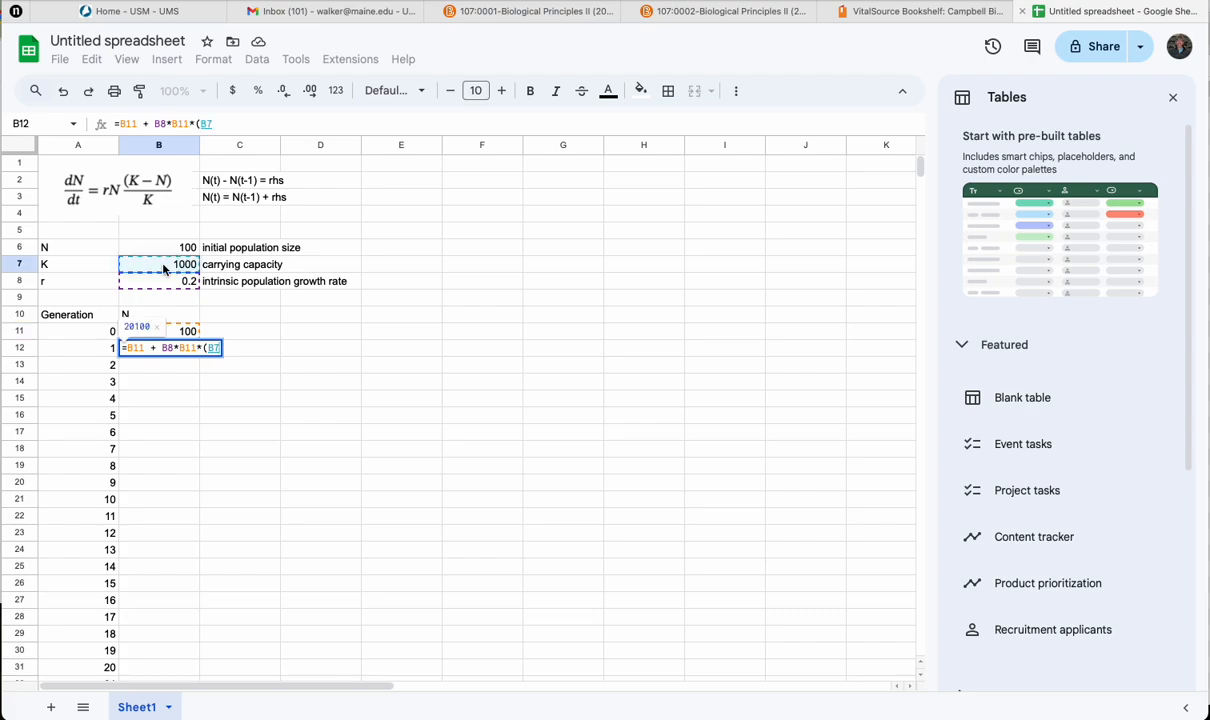
pyautogui.write('-')
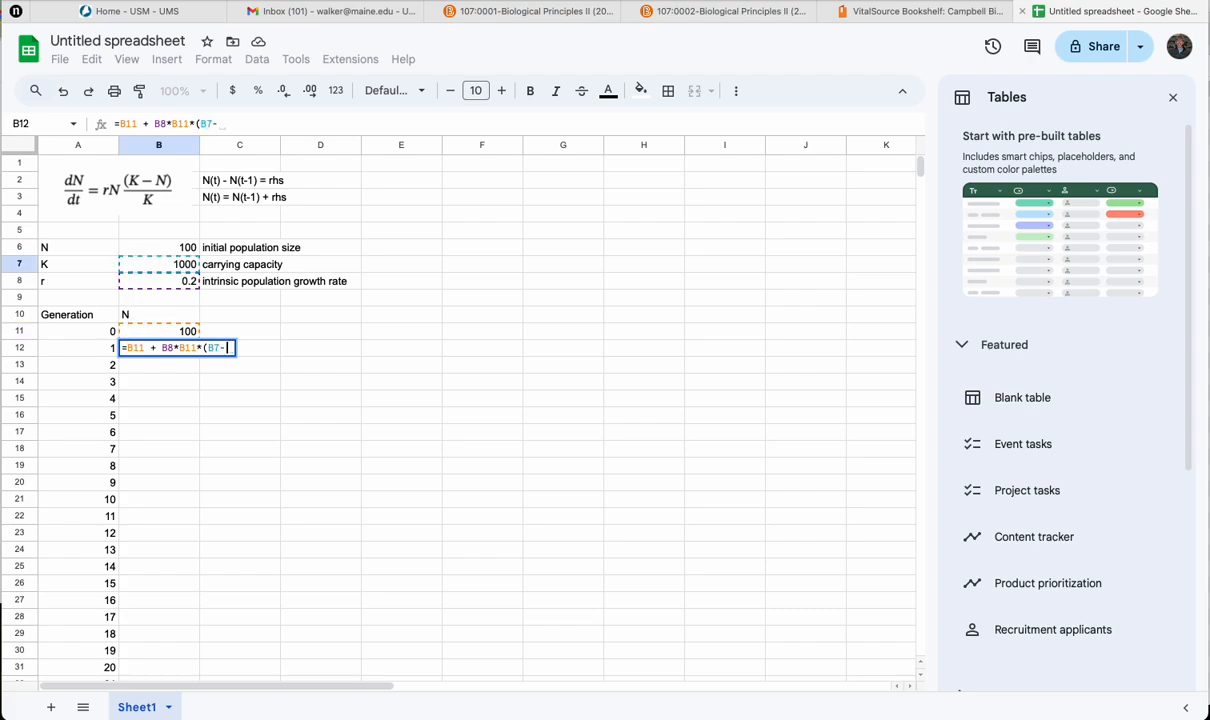
pyautogui.click(163, 334)
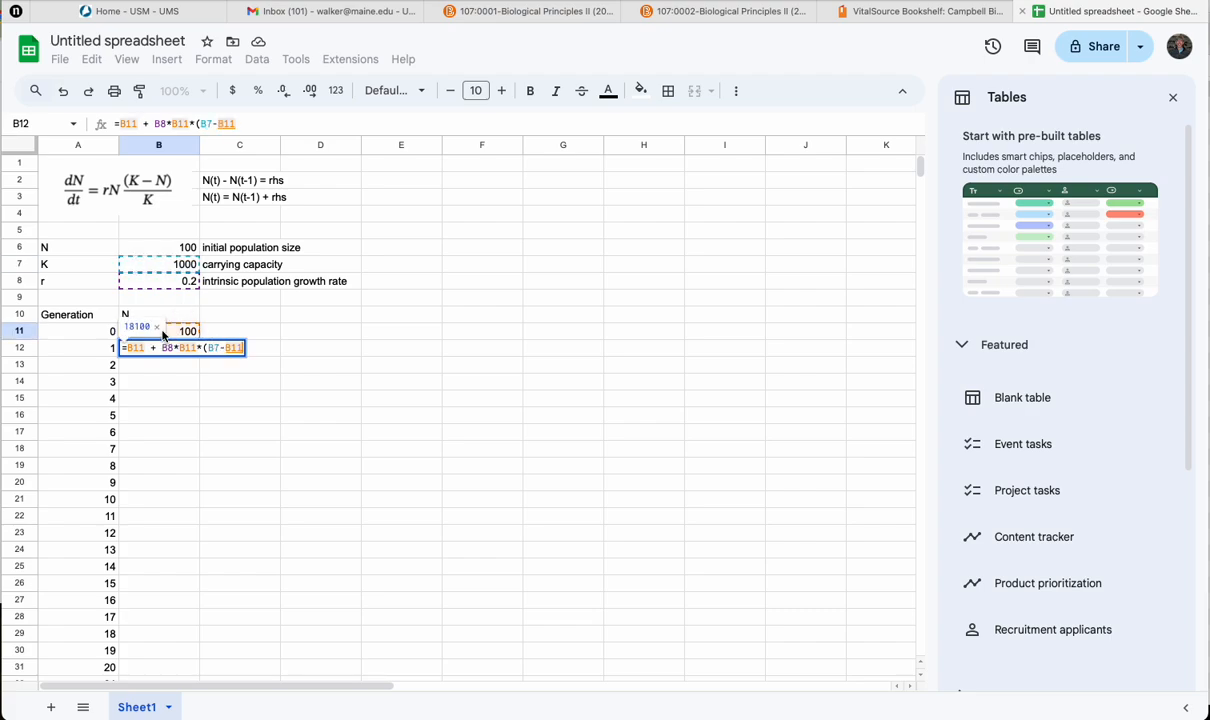
pyautogui.write(')')
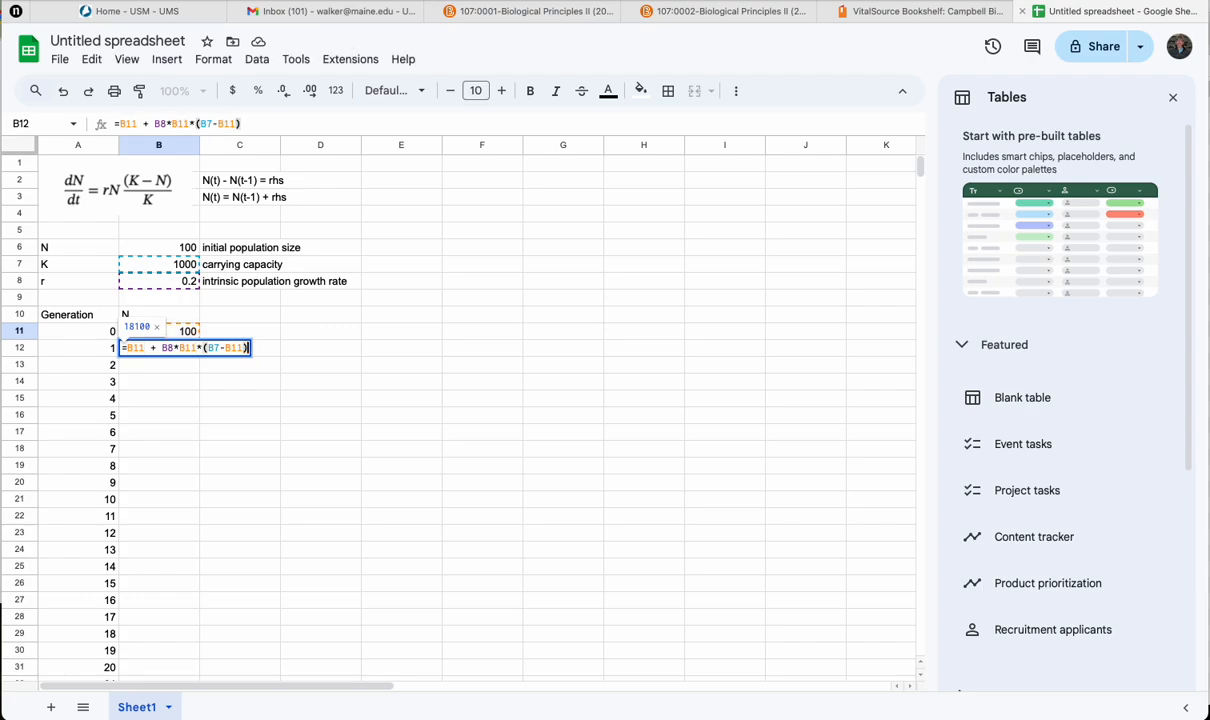
pyautogui.write('/')
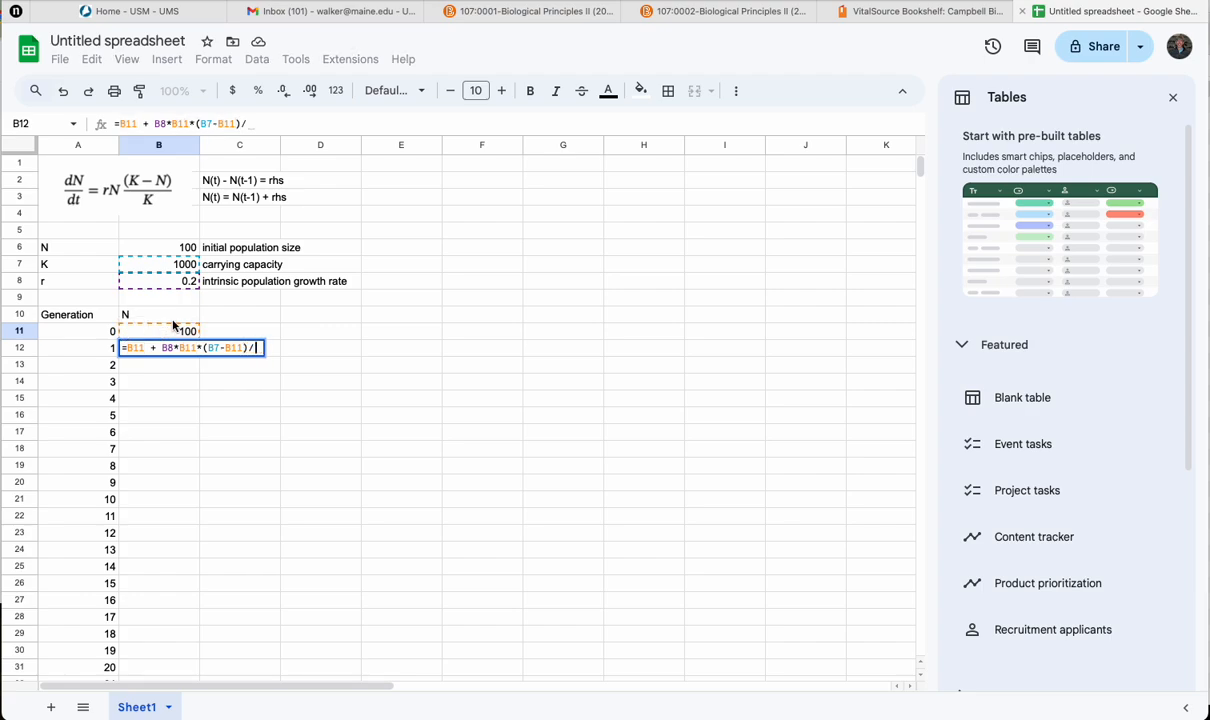
pyautogui.click(175, 266)
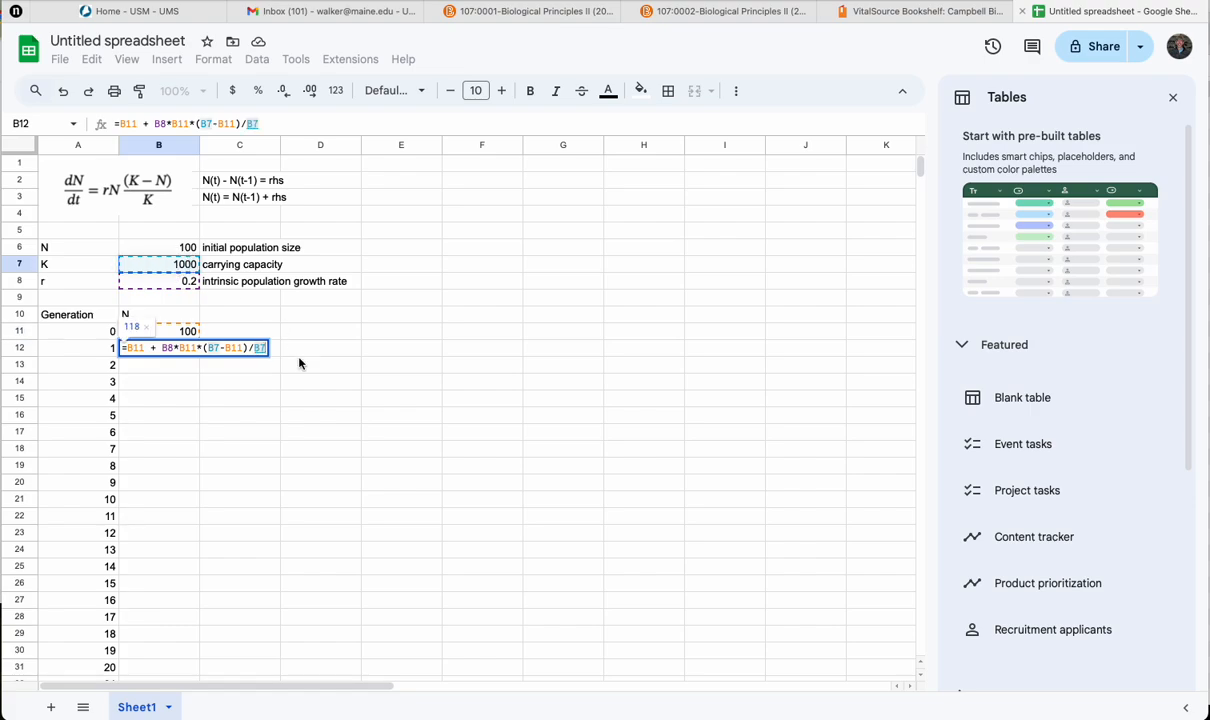
pyautogui.press('Return')
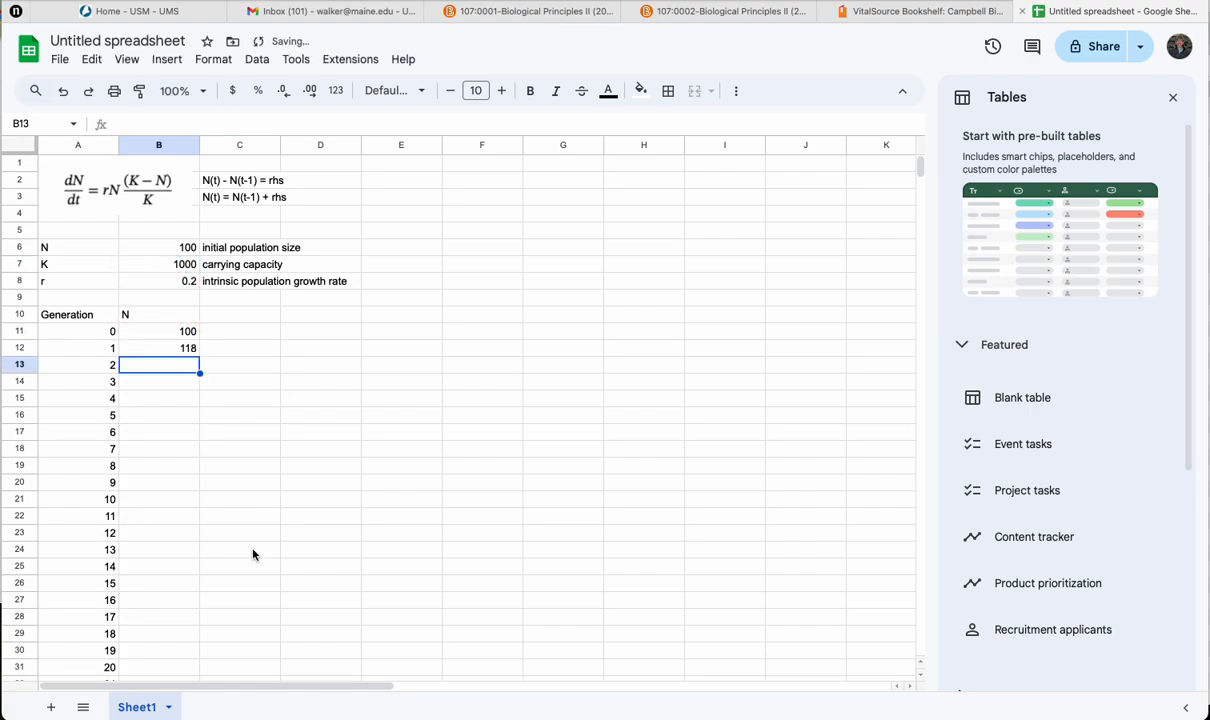
# Step: Try copying the B12 formula down to B13 and inspect the references in the copied formula
pyautogui.click(190, 349)
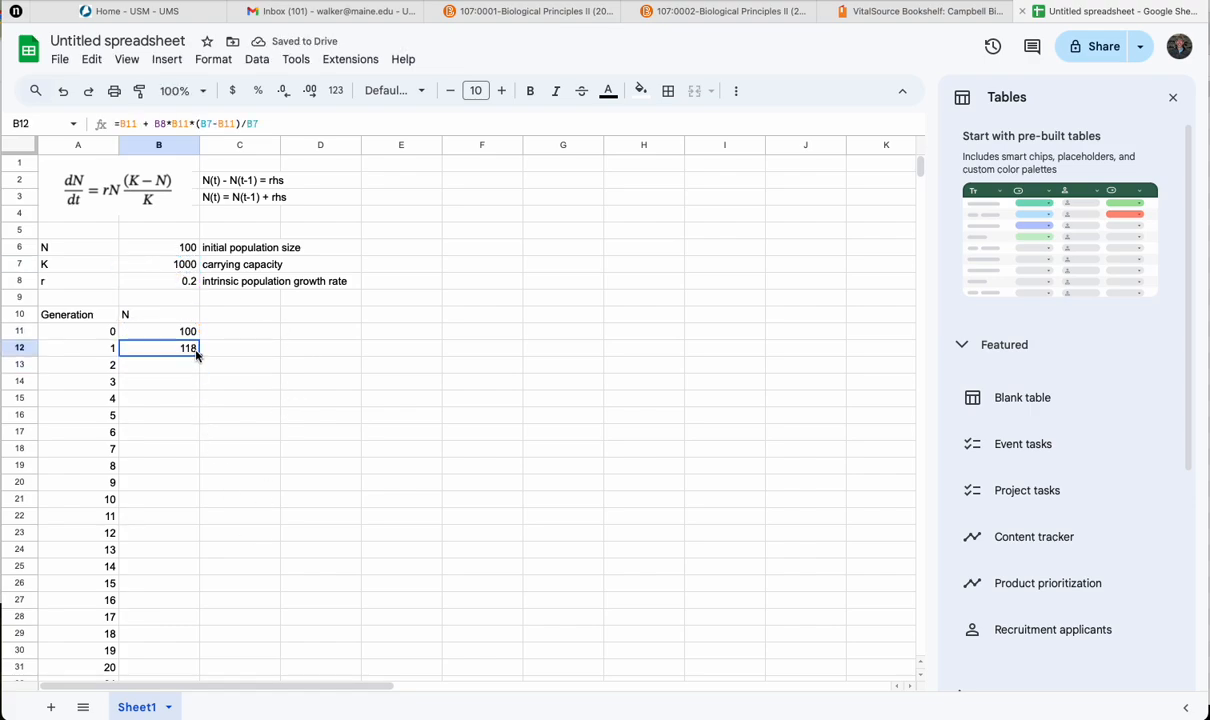
pyautogui.moveTo(200, 356); pyautogui.dragTo(198, 368)
pyautogui.moveTo(198, 368); pyautogui.dragTo(200, 369)
pyautogui.click(189, 398)
pyautogui.click(191, 366)
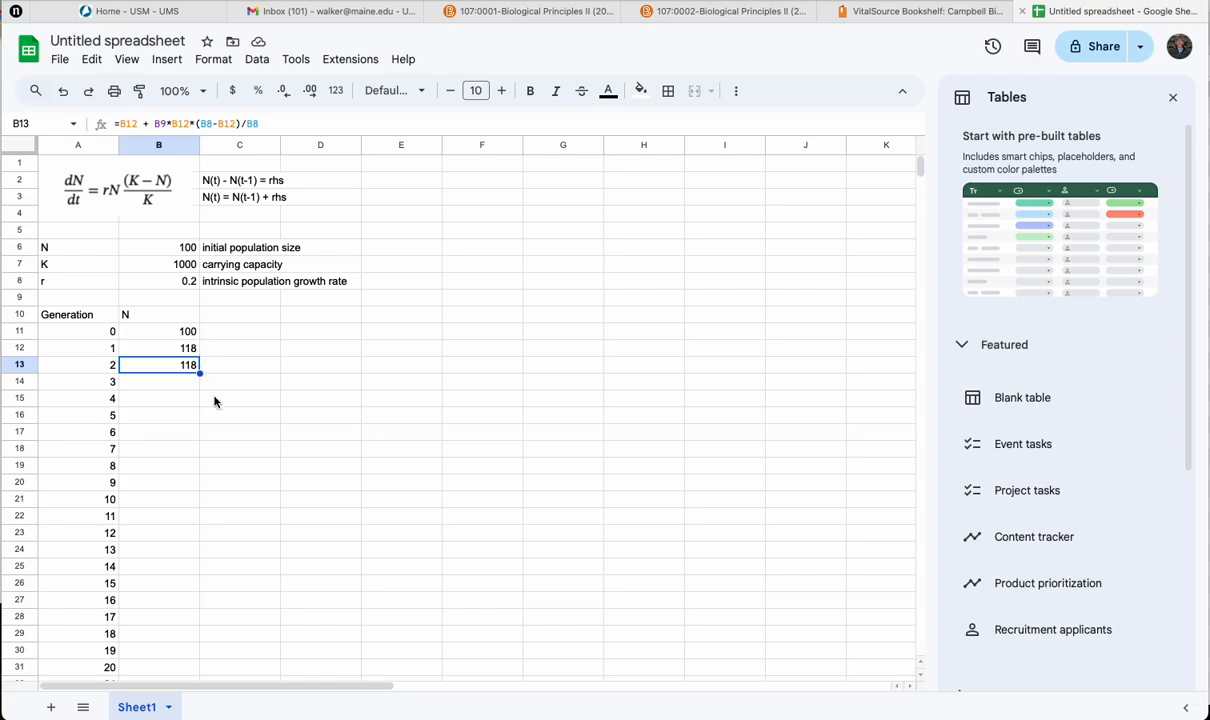
# Step: Lock the parameter rows in the B12 formula so it reads =B11 + B$8*B11*(B$7-B11)/B$7
pyautogui.click(178, 346)
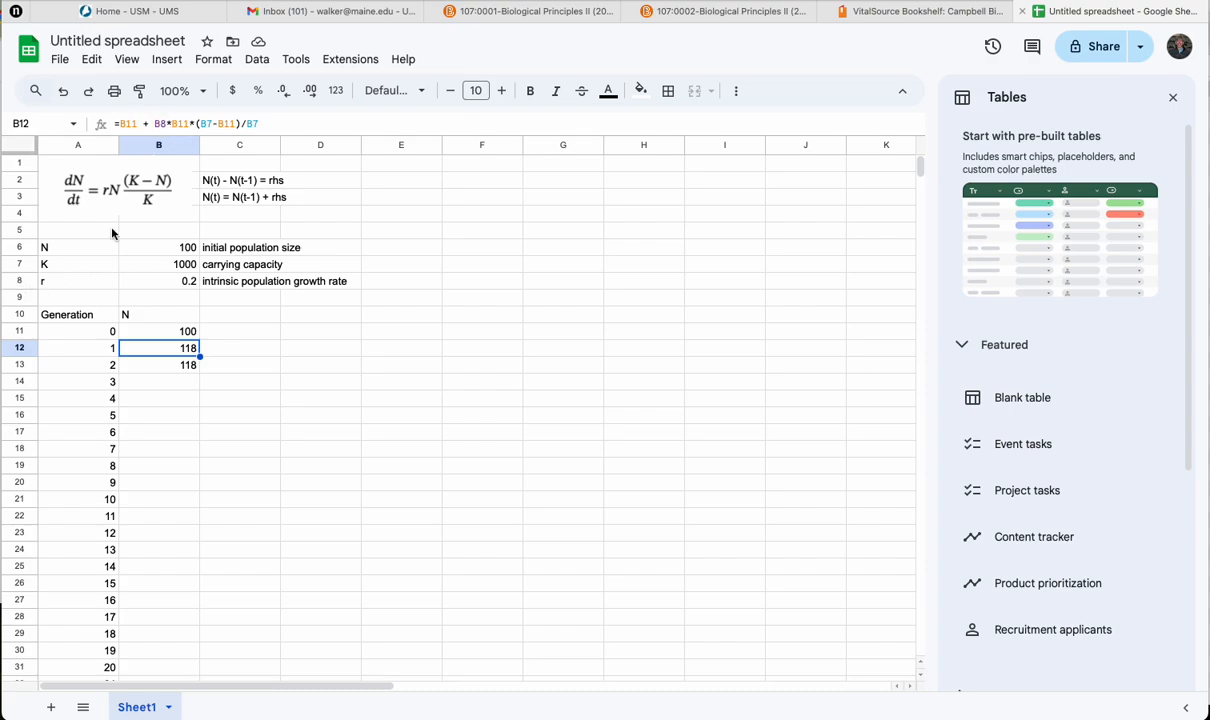
pyautogui.click(160, 124)
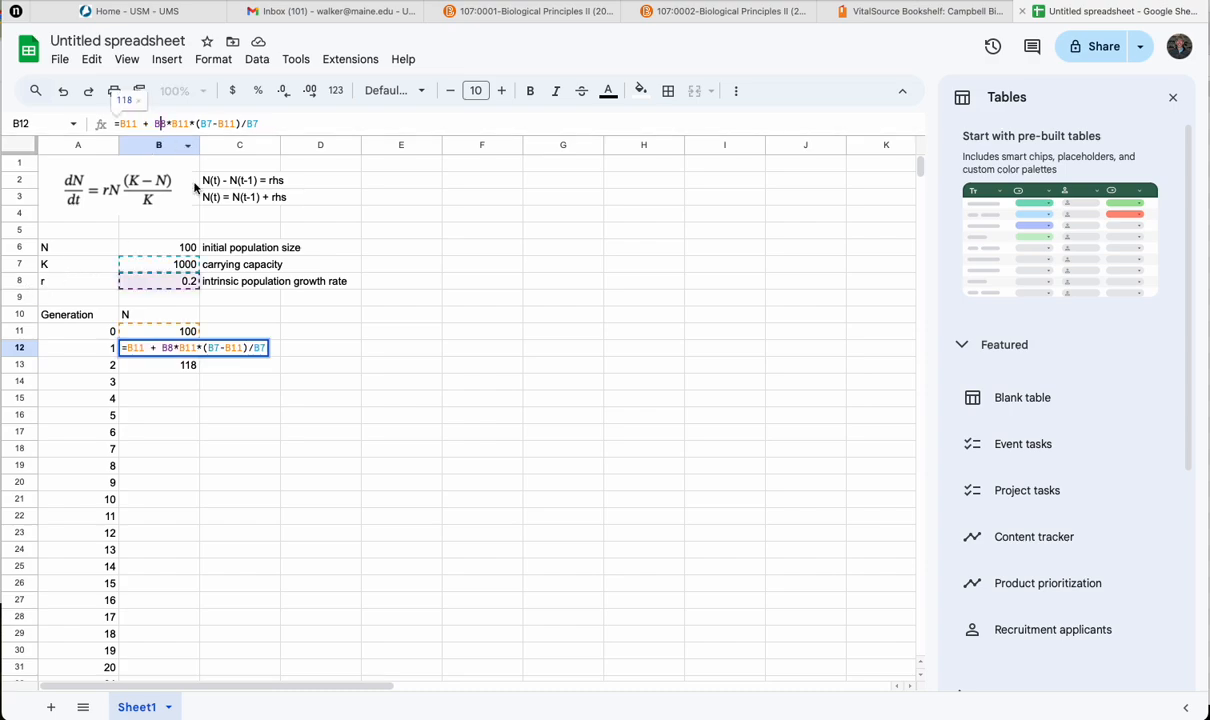
pyautogui.write('$')
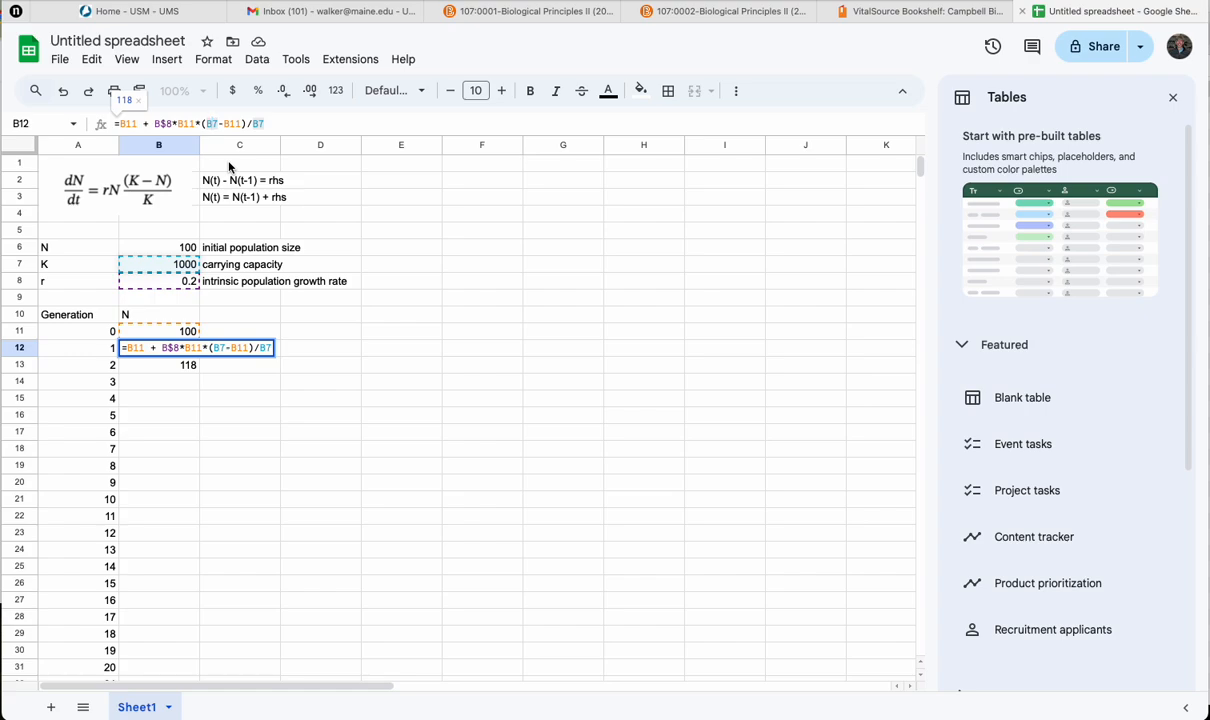
pyautogui.click(213, 123)
pyautogui.write('$')
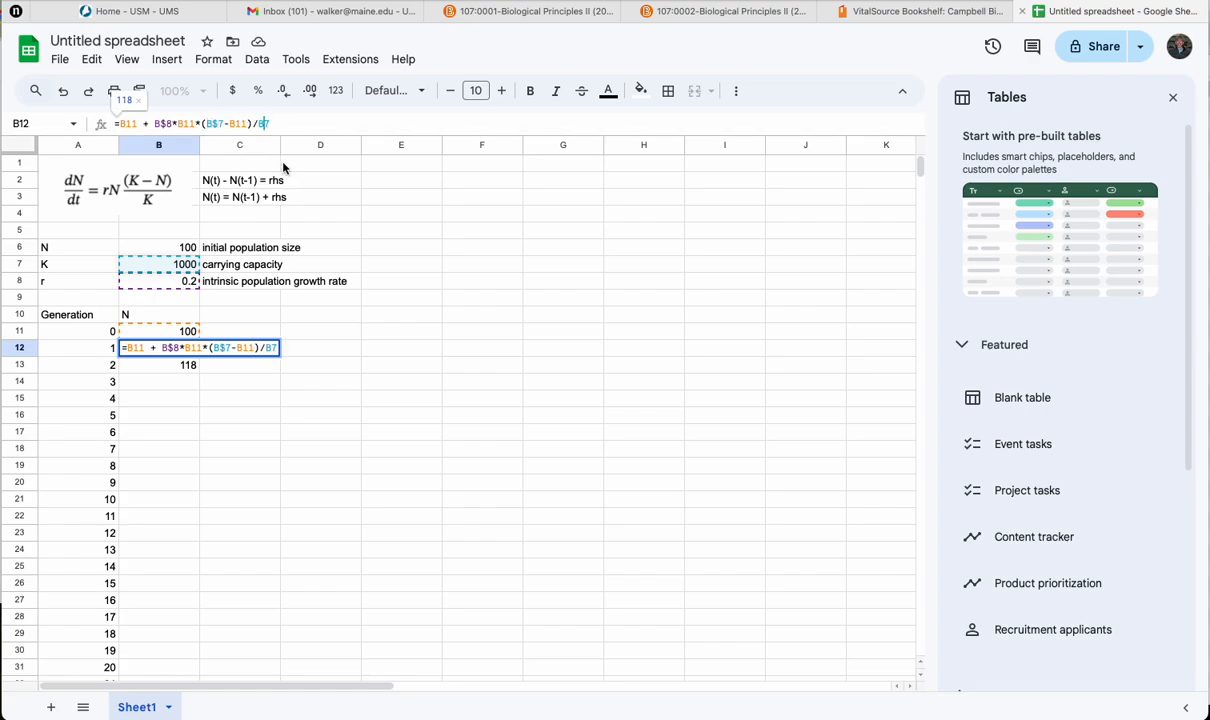
pyautogui.press('Return')
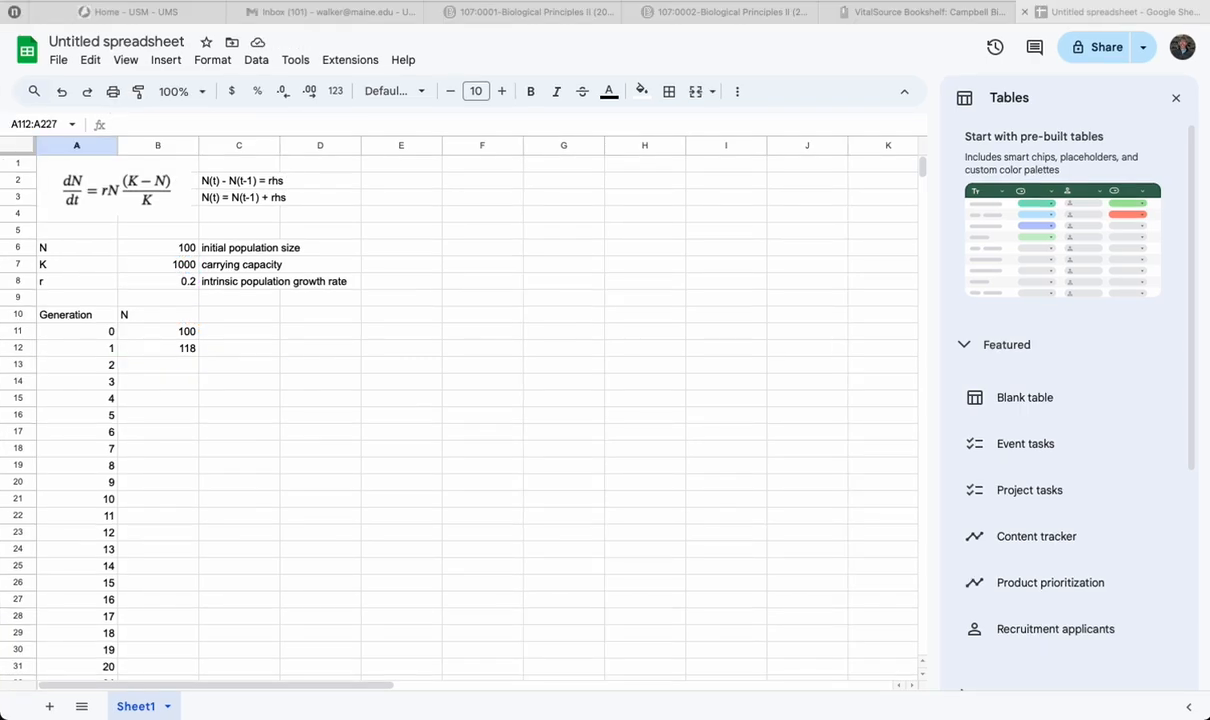
# Step: Copy the B12 formula down to B16 for generations 2 to 5 and check the copied formula in B13
pyautogui.click(220, 397)
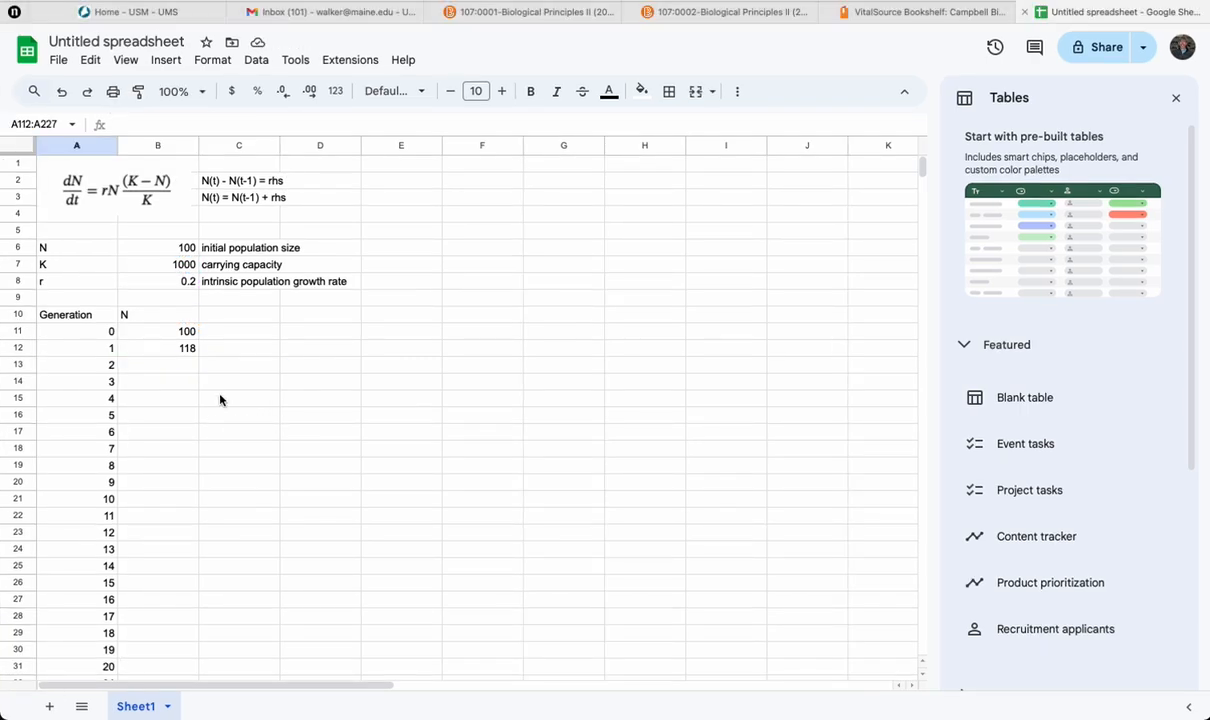
pyautogui.click(181, 350)
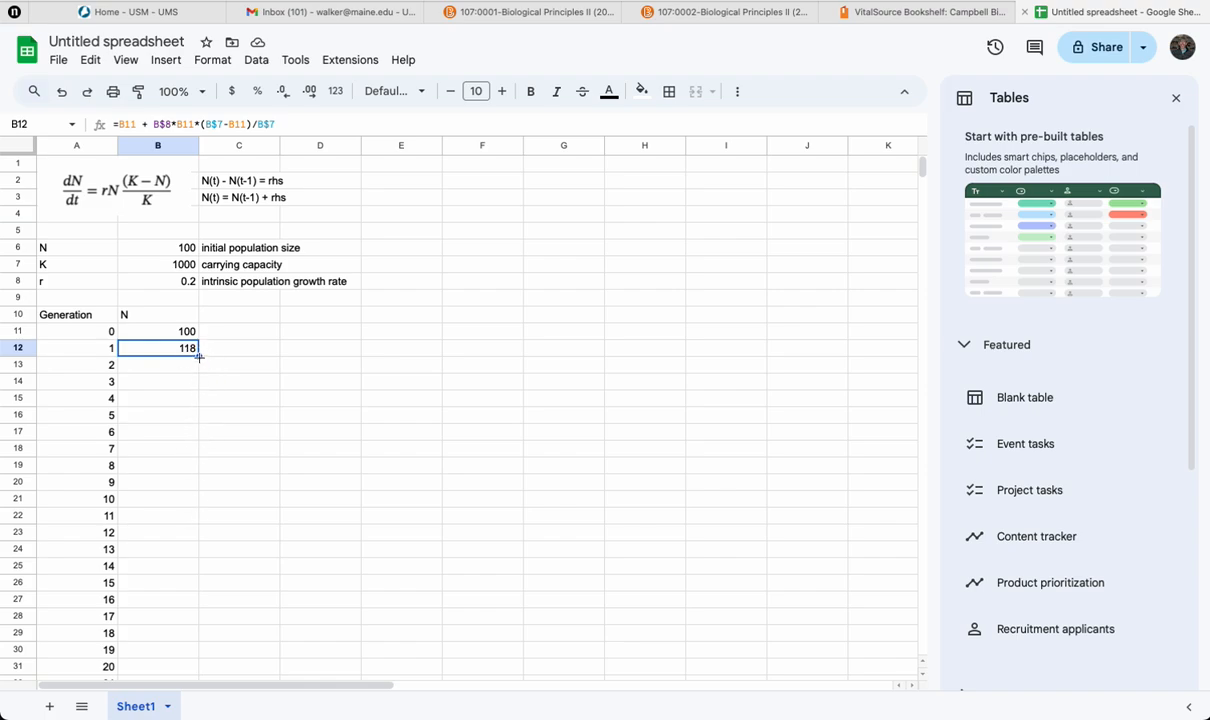
pyautogui.moveTo(199, 357); pyautogui.dragTo(190, 418)
pyautogui.click(248, 419)
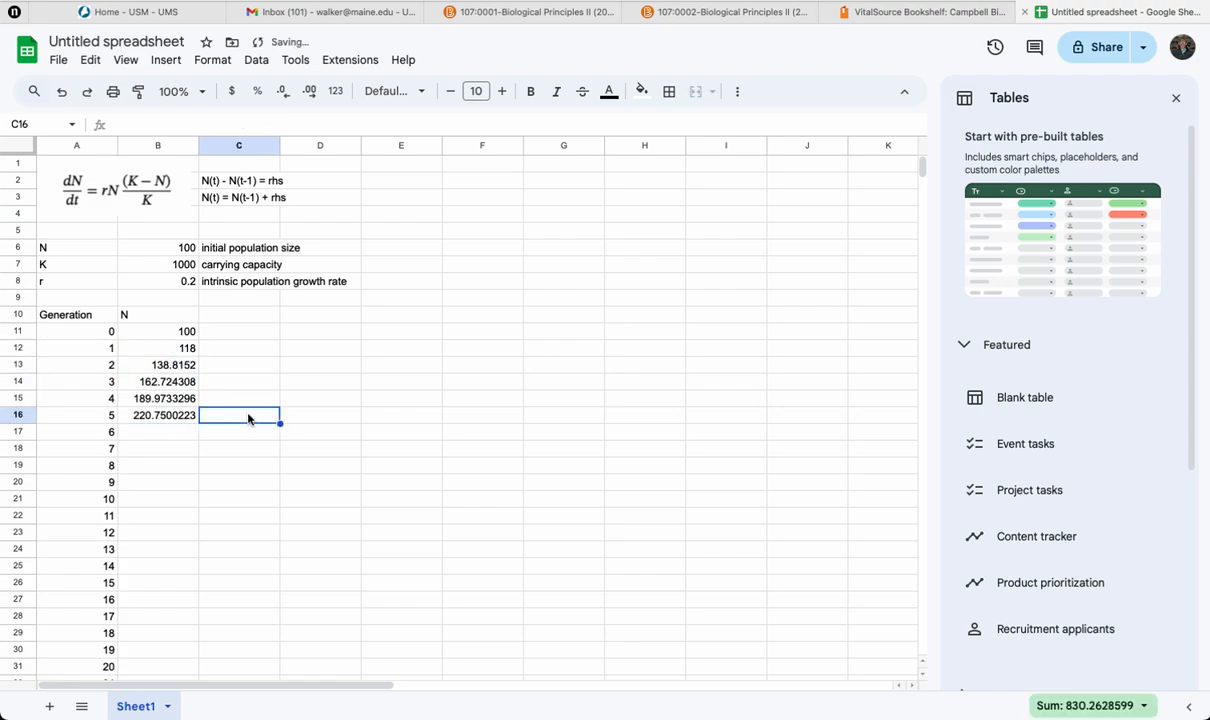
pyautogui.click(175, 365)
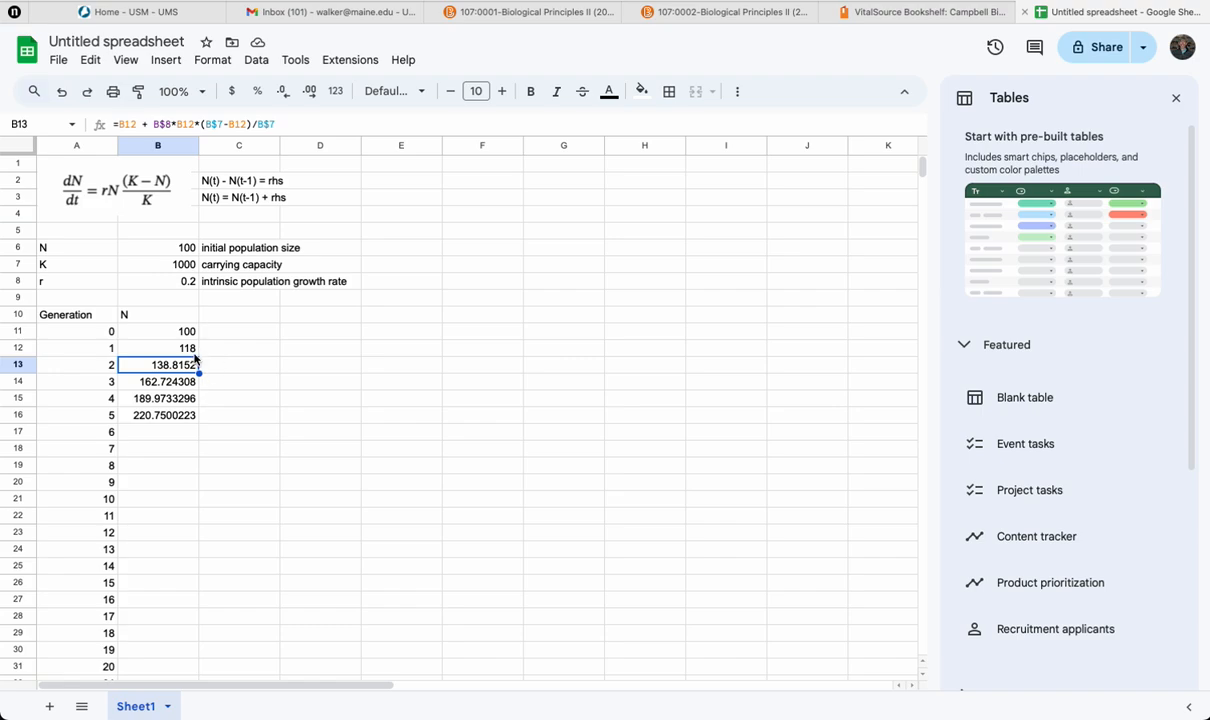
# Step: Reduce the decimal places of the population sizes in B11:B111 so they display as whole numbers
pyautogui.click(172, 330)
pyautogui.scroll(-15, 270, 485)
pyautogui.scroll(-1, 270, 485)
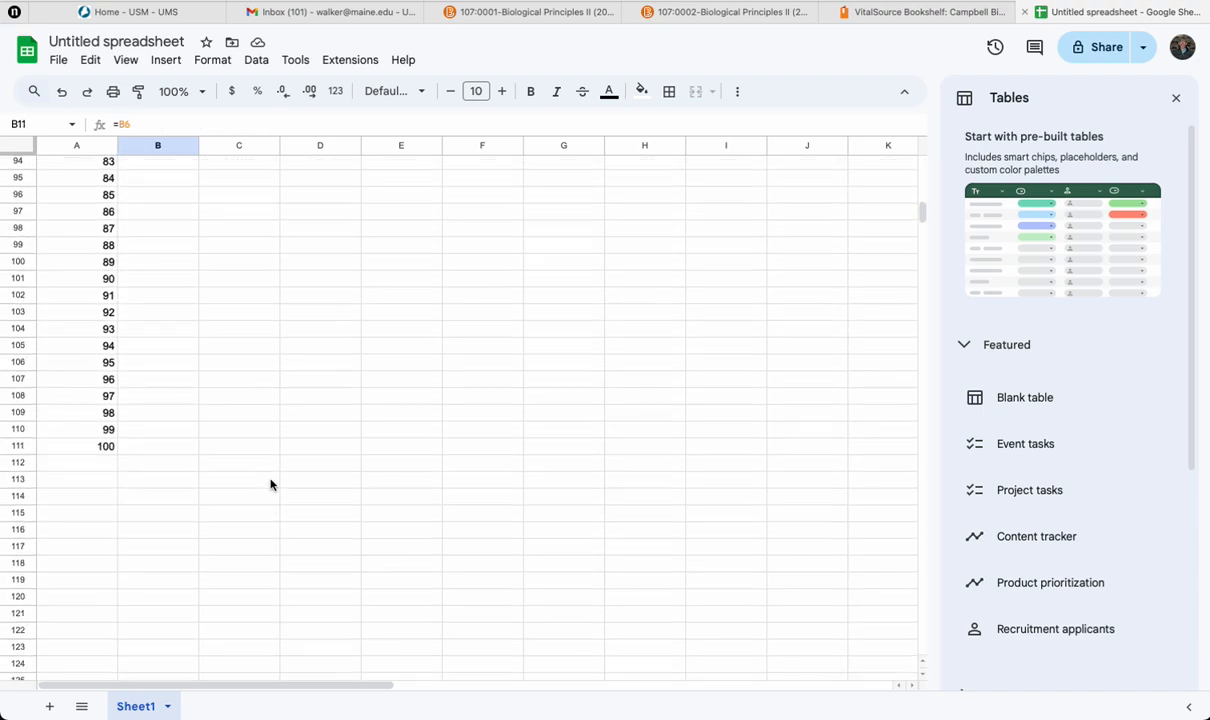
pyautogui.keyDown('shift'); pyautogui.click(180, 448); pyautogui.keyUp('shift')
pyautogui.scroll(15, 310, 440)
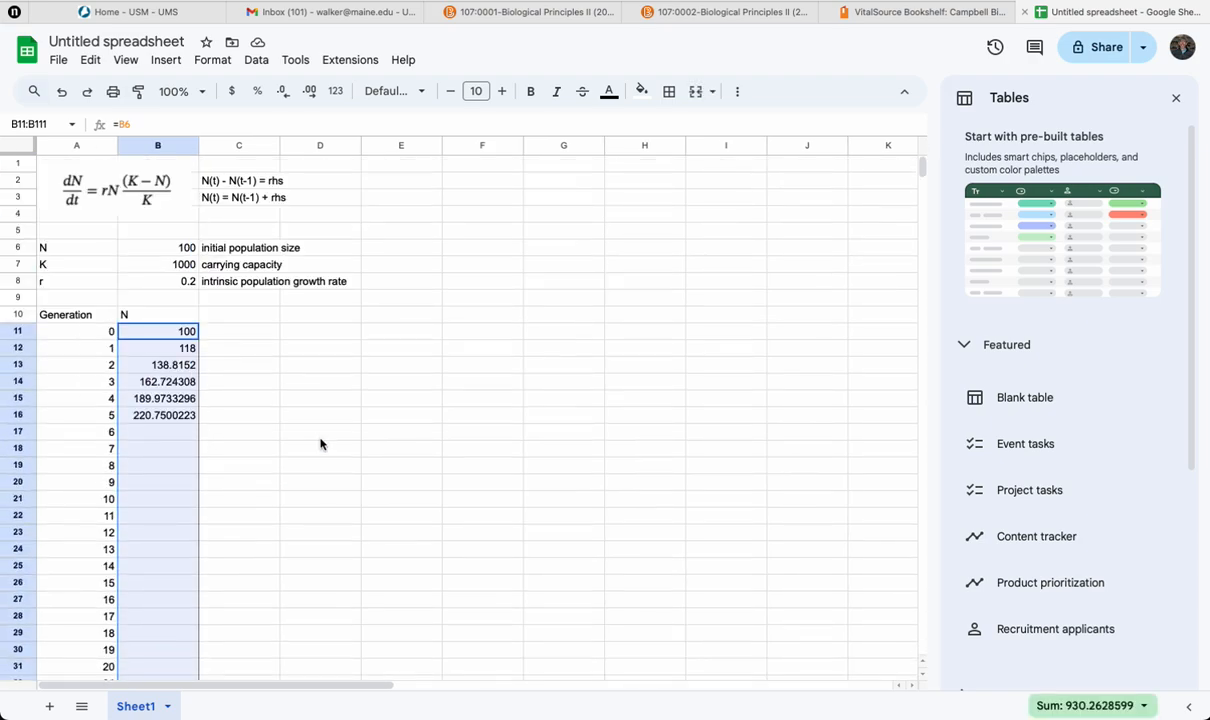
pyautogui.click(286, 92)
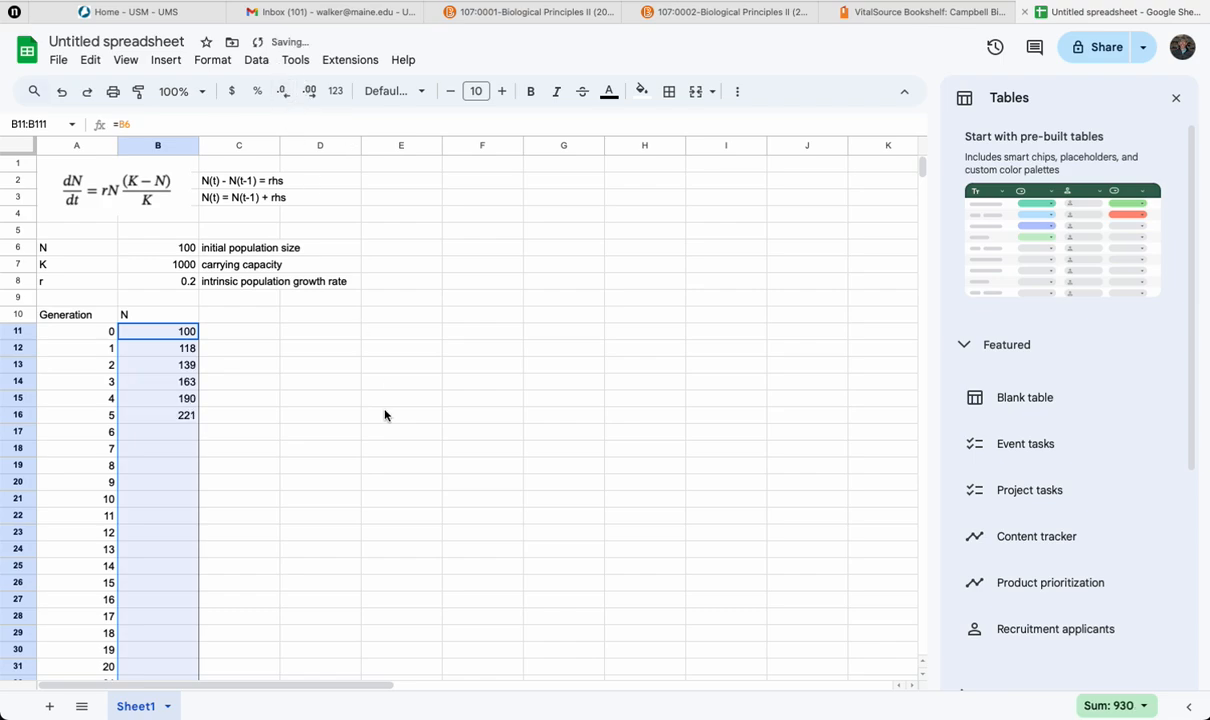
# Step: Extend the population formula from B16 down to B111 for generation 100
pyautogui.click(226, 432)
pyautogui.click(186, 415)
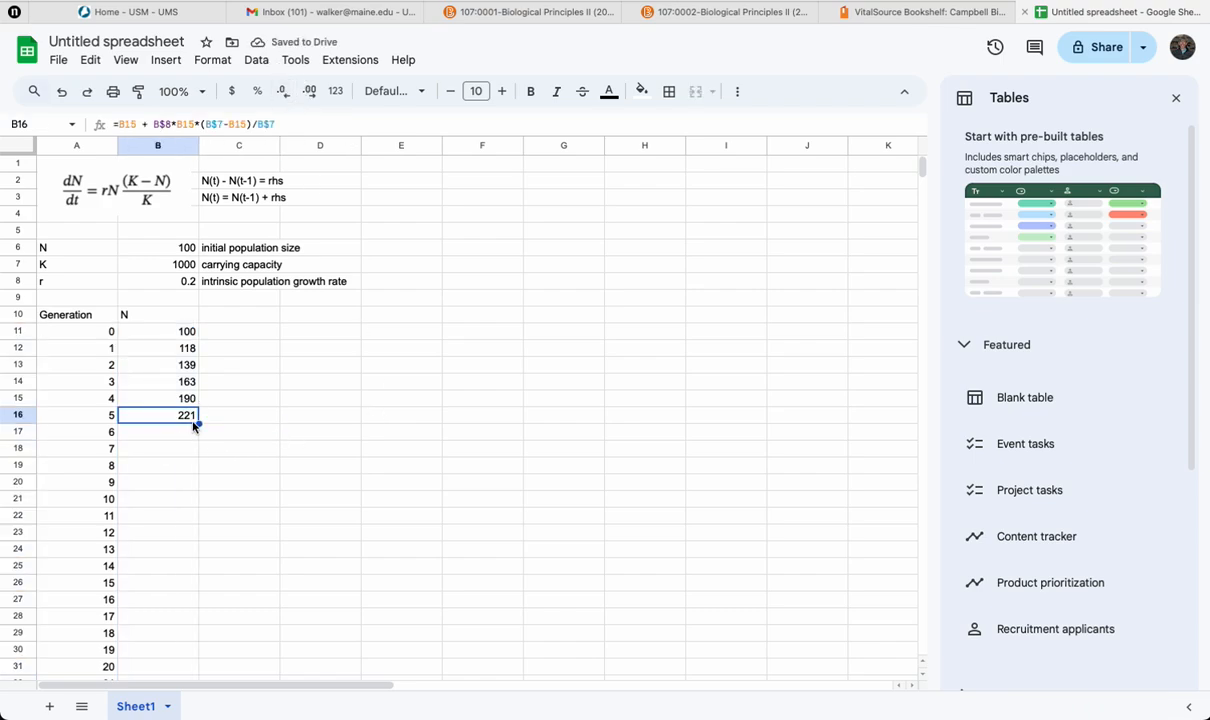
pyautogui.moveTo(199, 420); pyautogui.dragTo(176, 602)
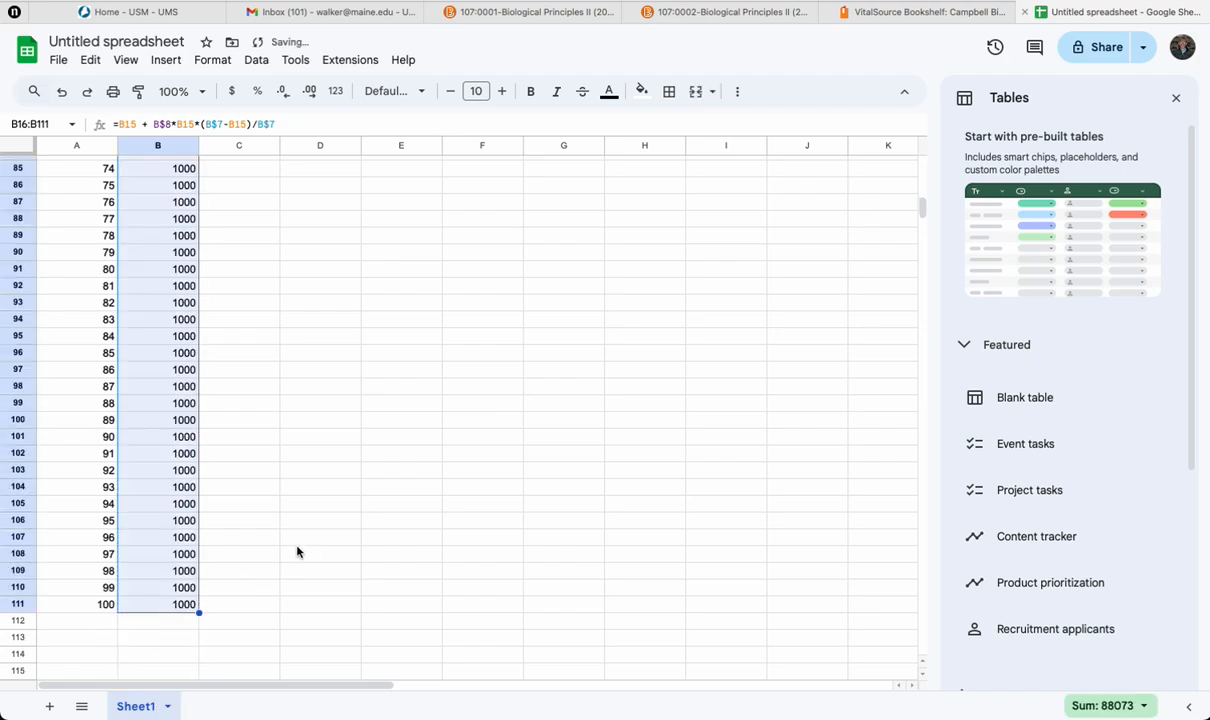
# Step: Insert a line chart of N versus Generation from A10:B111 and place it beside the parameters and table, starting at column E
pyautogui.scroll(8, 297, 551)
pyautogui.scroll(5, 297, 551)
pyautogui.scroll(-5, 297, 551)
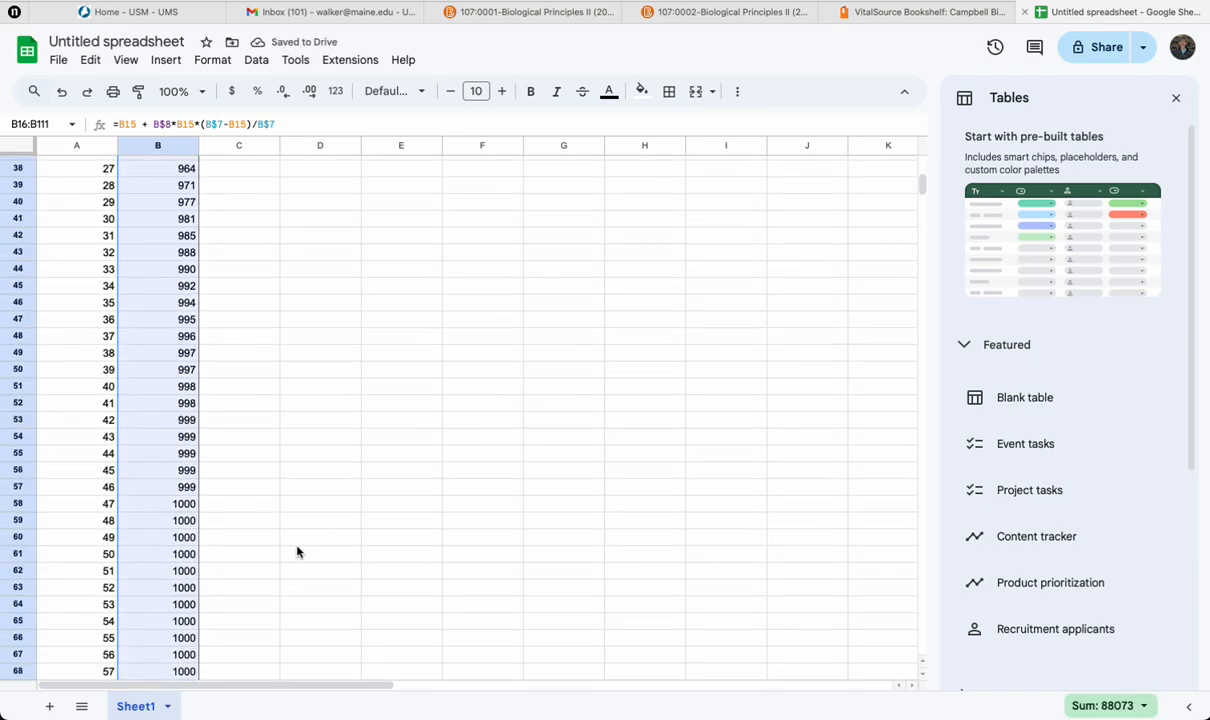
pyautogui.scroll(10, 485, 534)
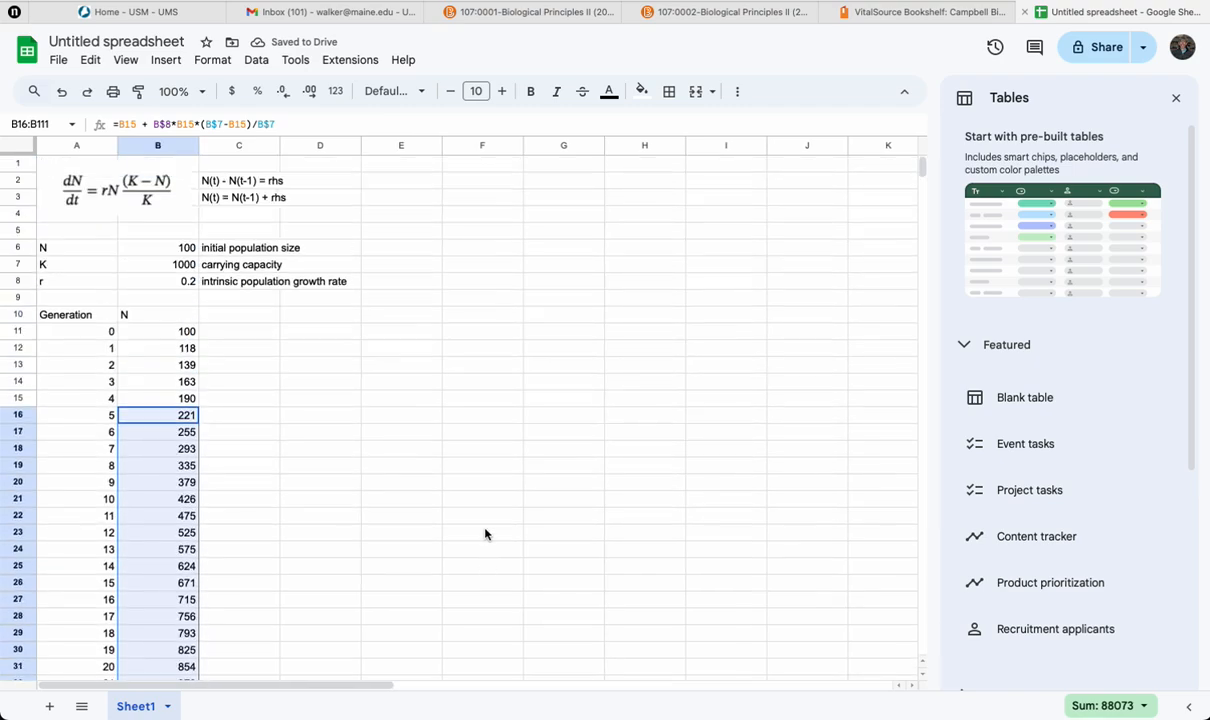
pyautogui.click(485, 534)
pyautogui.moveTo(76, 316); pyautogui.dragTo(165, 313)
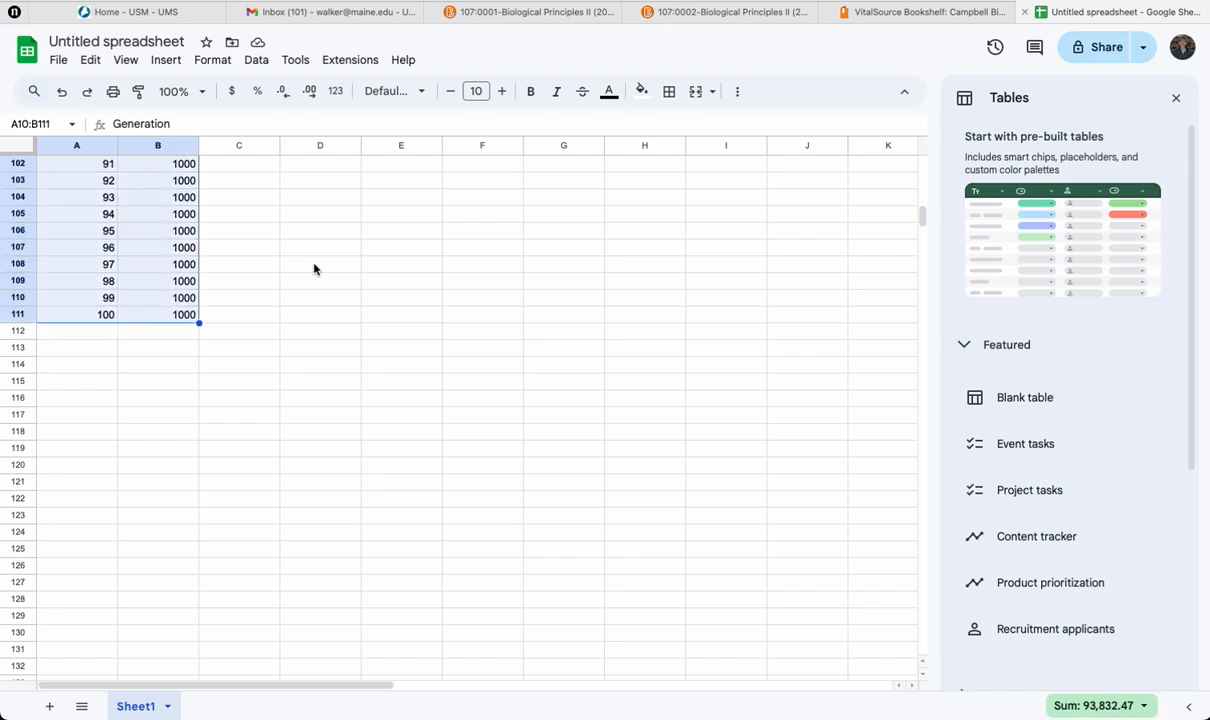
pyautogui.scroll(20, 314, 268)
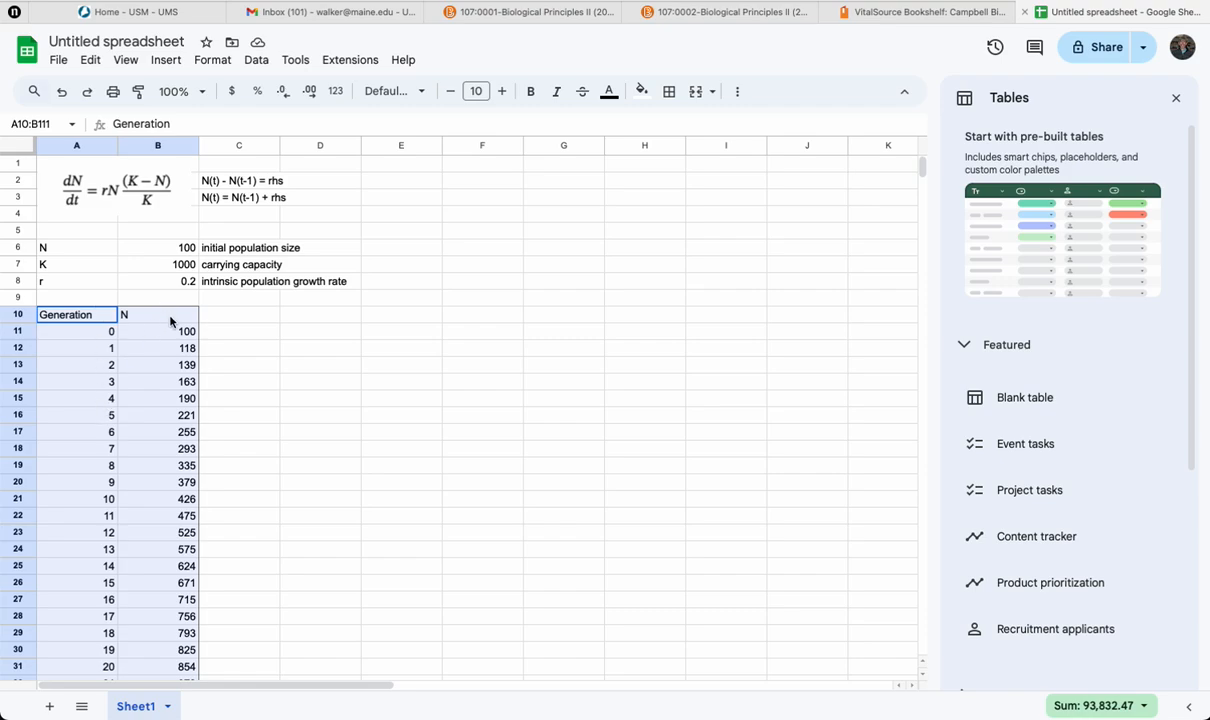
pyautogui.click(156, 62)
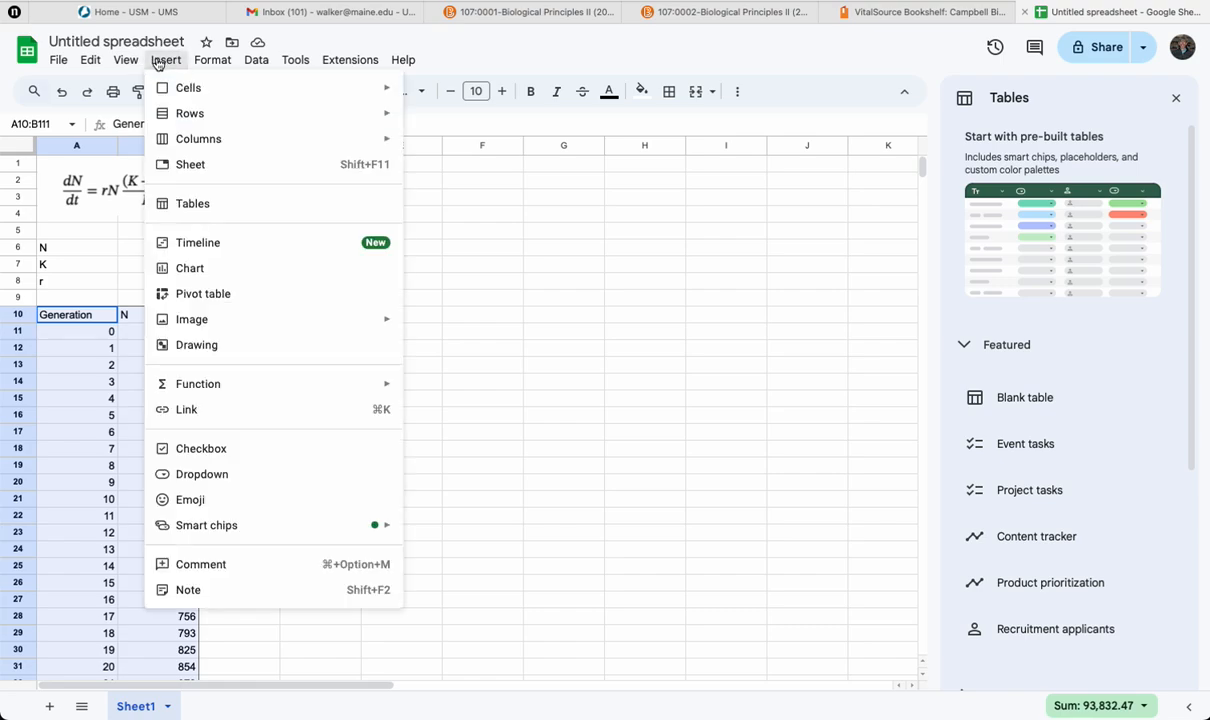
pyautogui.click(197, 267)
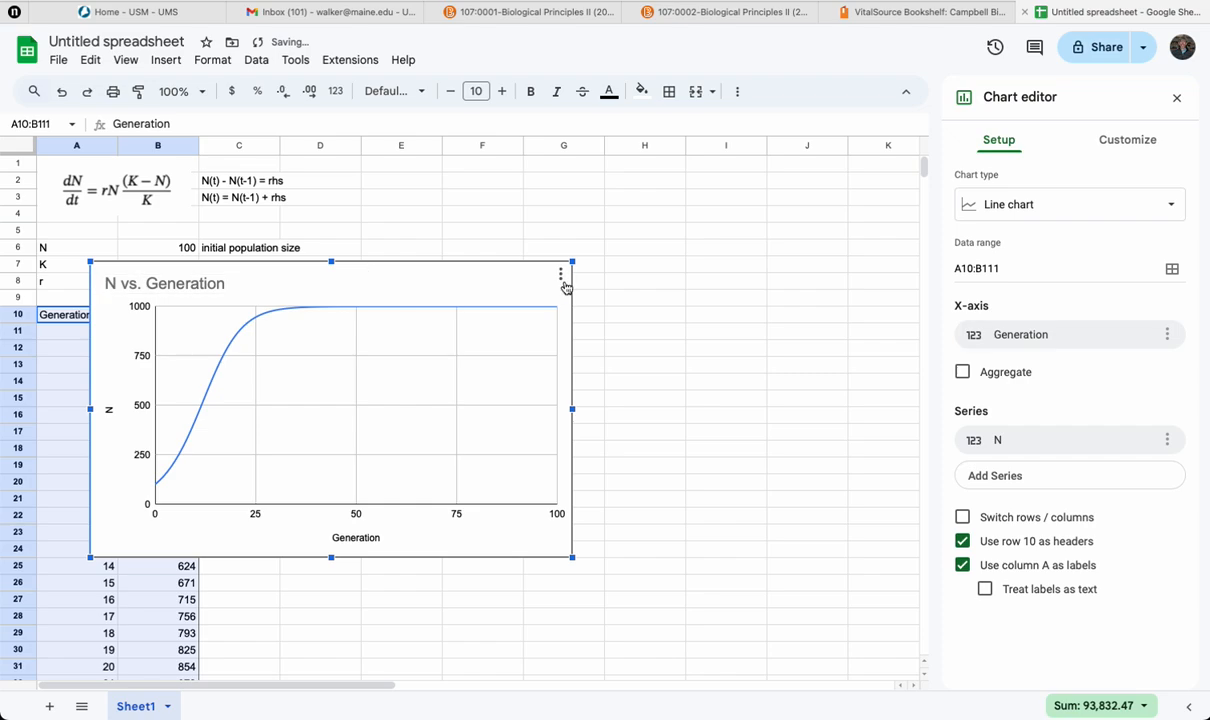
pyautogui.click(525, 290)
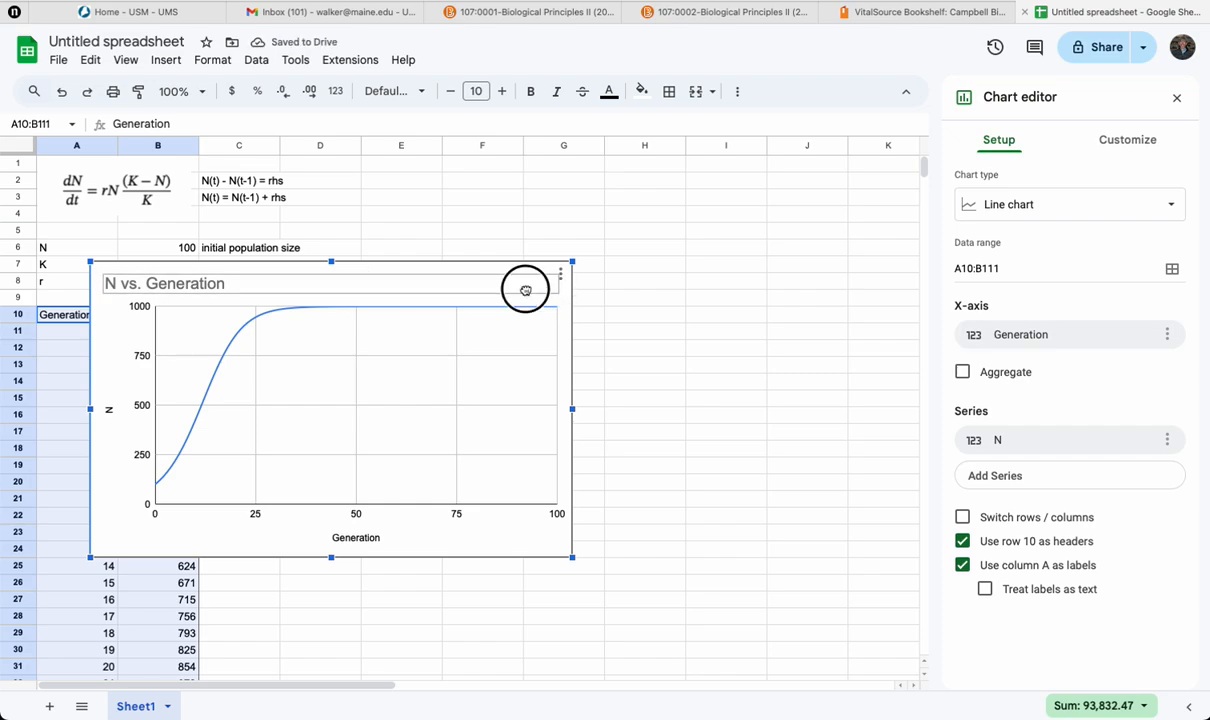
pyautogui.moveTo(525, 290); pyautogui.dragTo(794, 231)
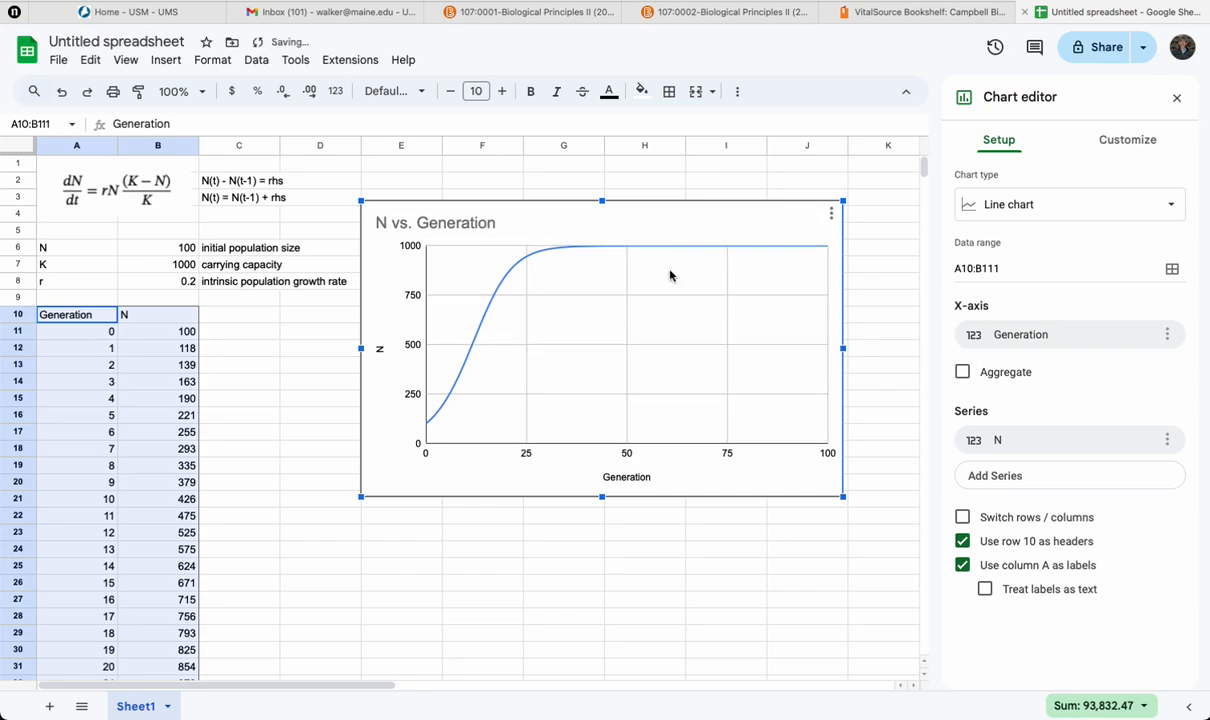
# Step: Change the chart title to "Logistic growth" and deselect the chart
pyautogui.doubleClick(437, 223)
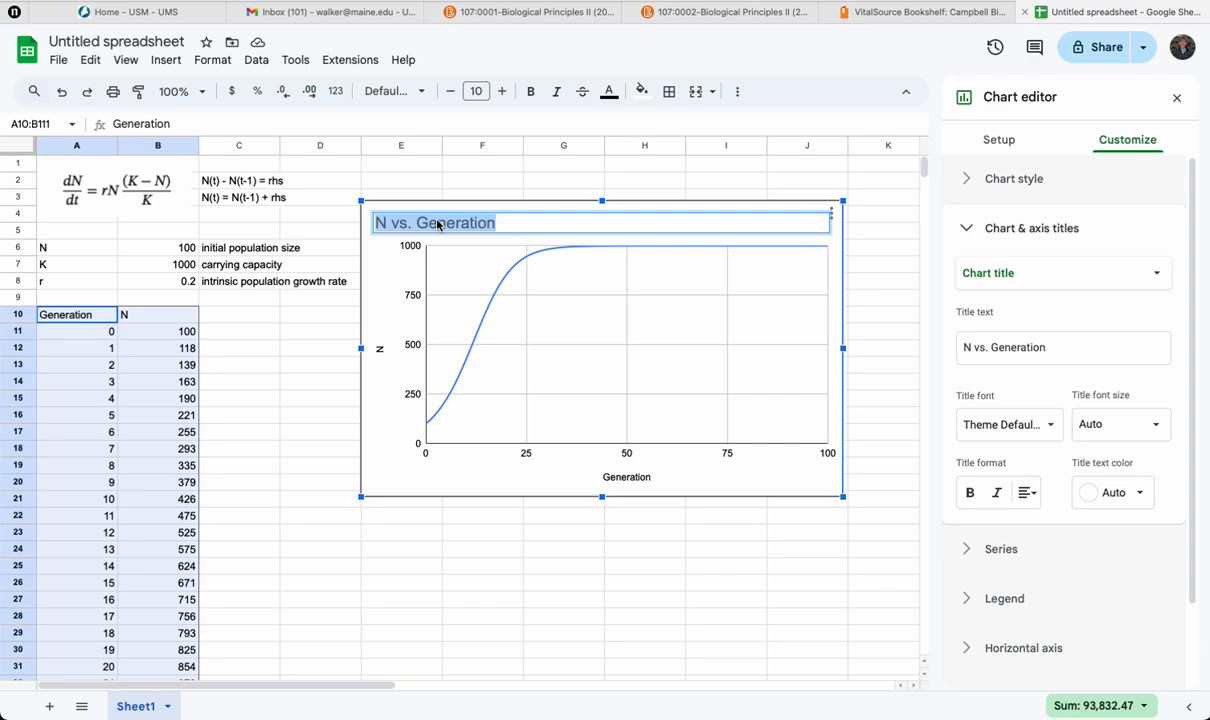
pyautogui.write('Logistic growth')
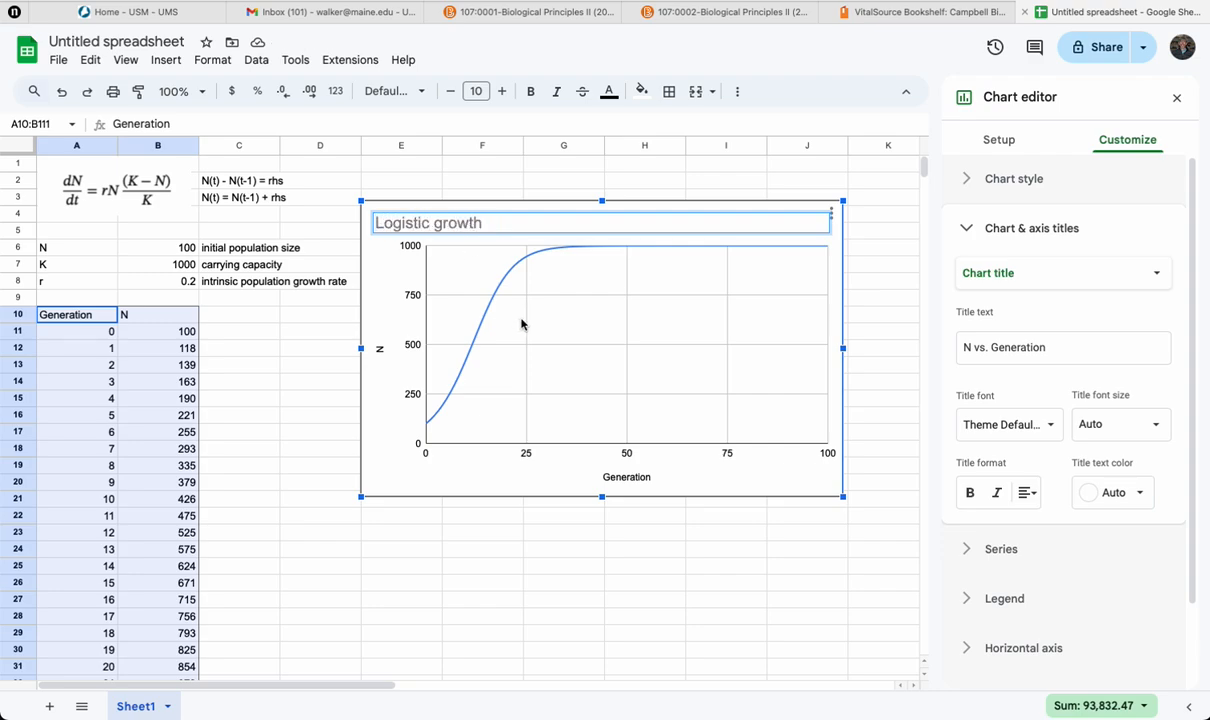
pyautogui.click(491, 302)
pyautogui.click(297, 399)
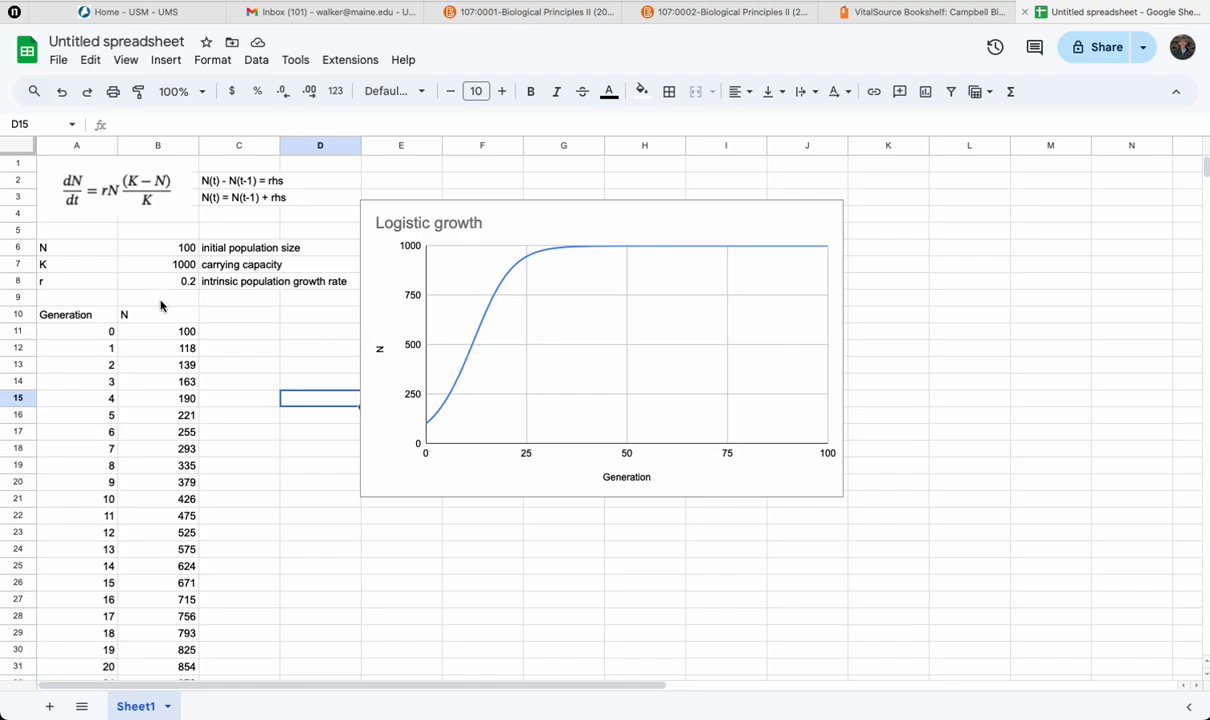
# Step: Try an initial population size of 10 in B6, and follow it with a value of 2
pyautogui.click(175, 250)
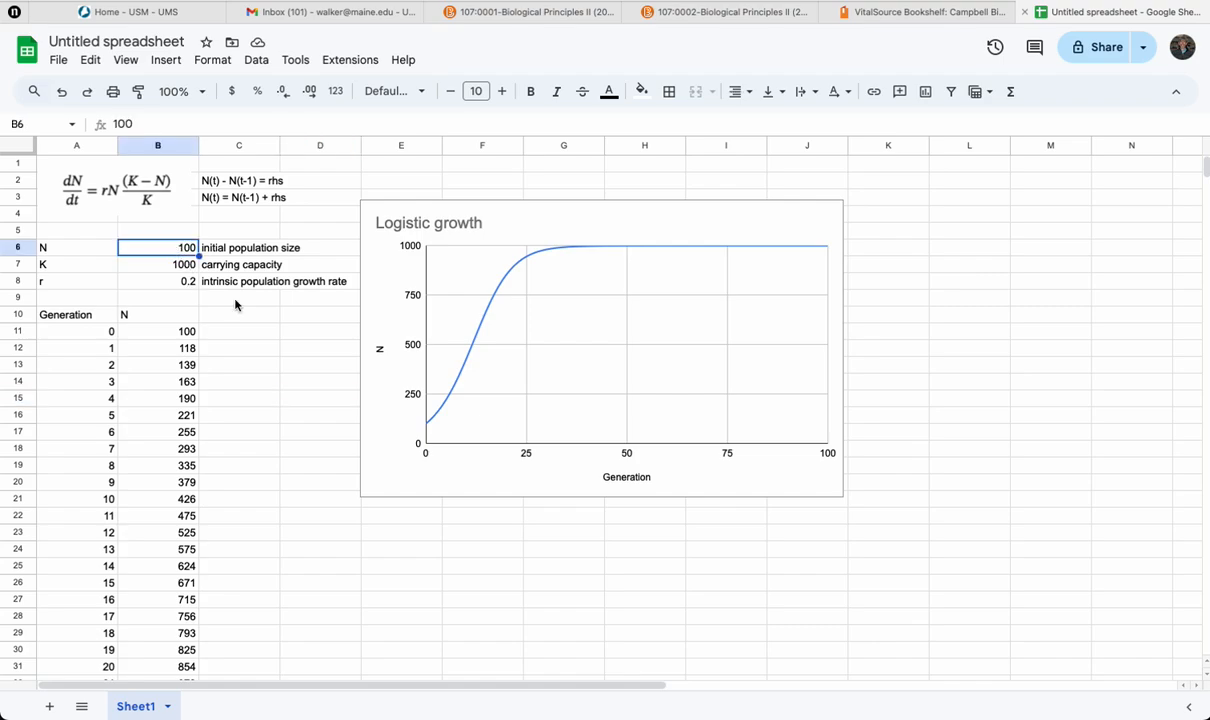
pyautogui.write('10')
pyautogui.press('Return')
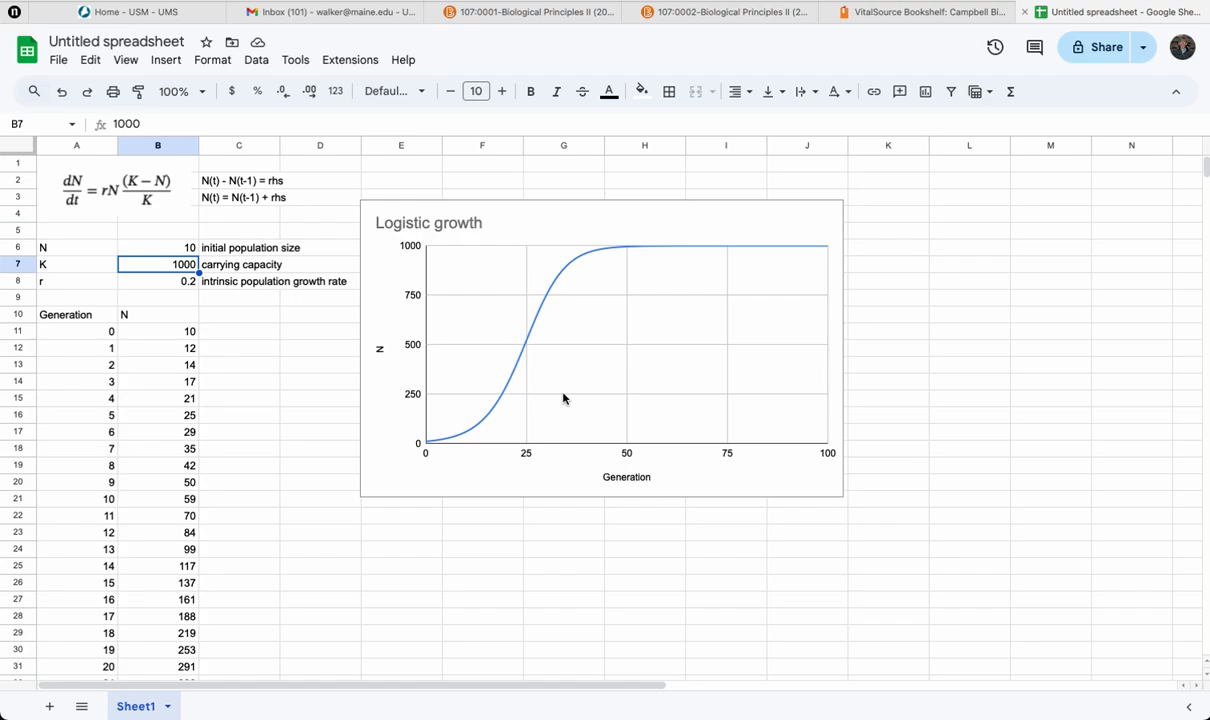
pyautogui.click(170, 248)
pyautogui.write('2')
pyautogui.press('Return')
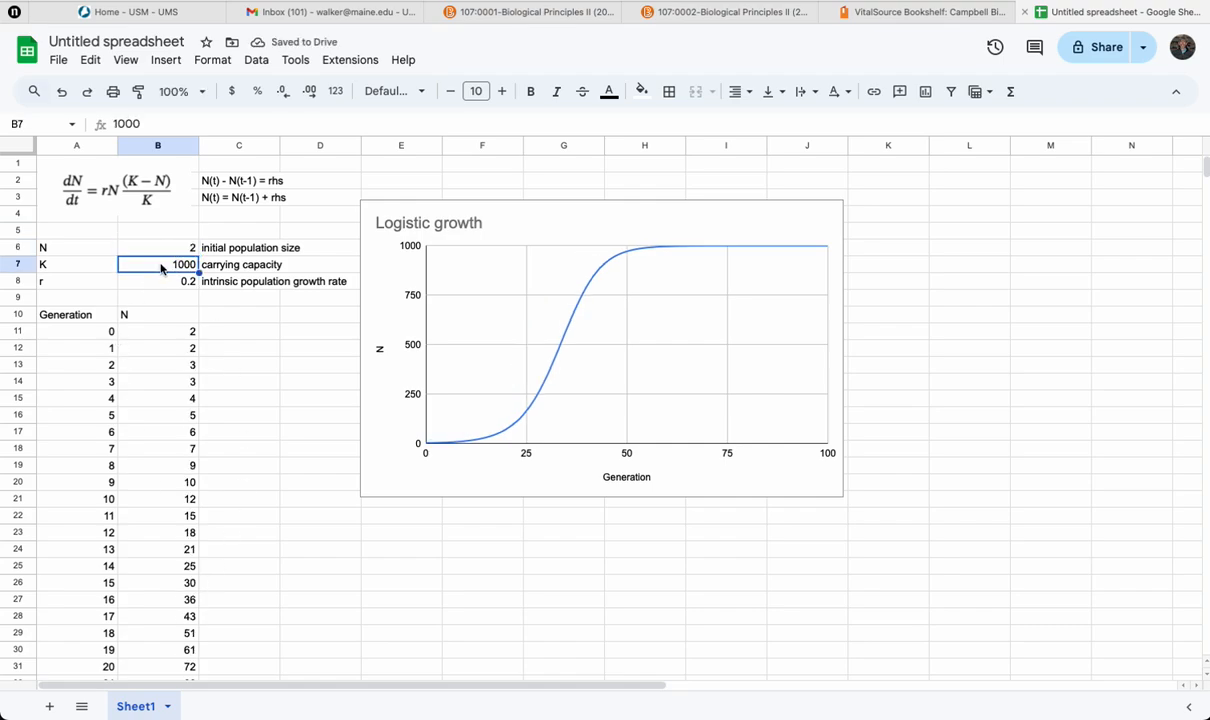
# Step: Set the carrying capacity K in B7 to 2000 and the intrinsic growth rate r in B8 to 0.8
pyautogui.write('2000')
pyautogui.press('Return')
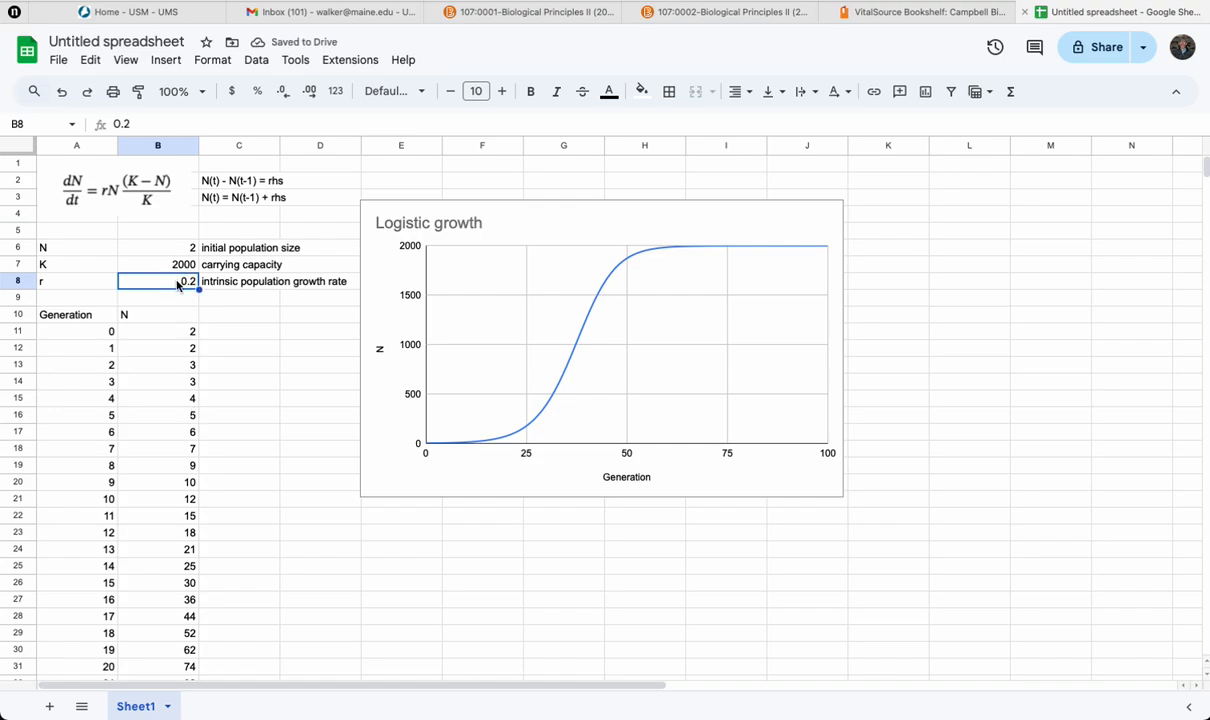
pyautogui.write('0.')
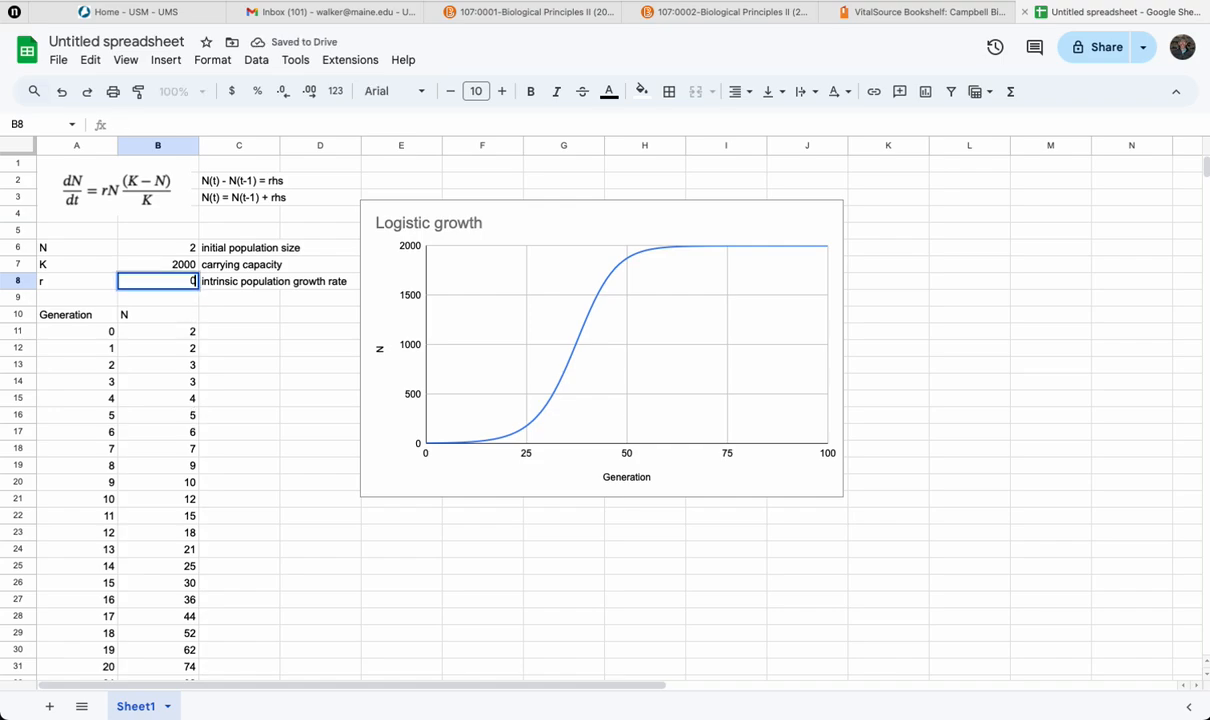
pyautogui.write('8')
pyautogui.press('Return')
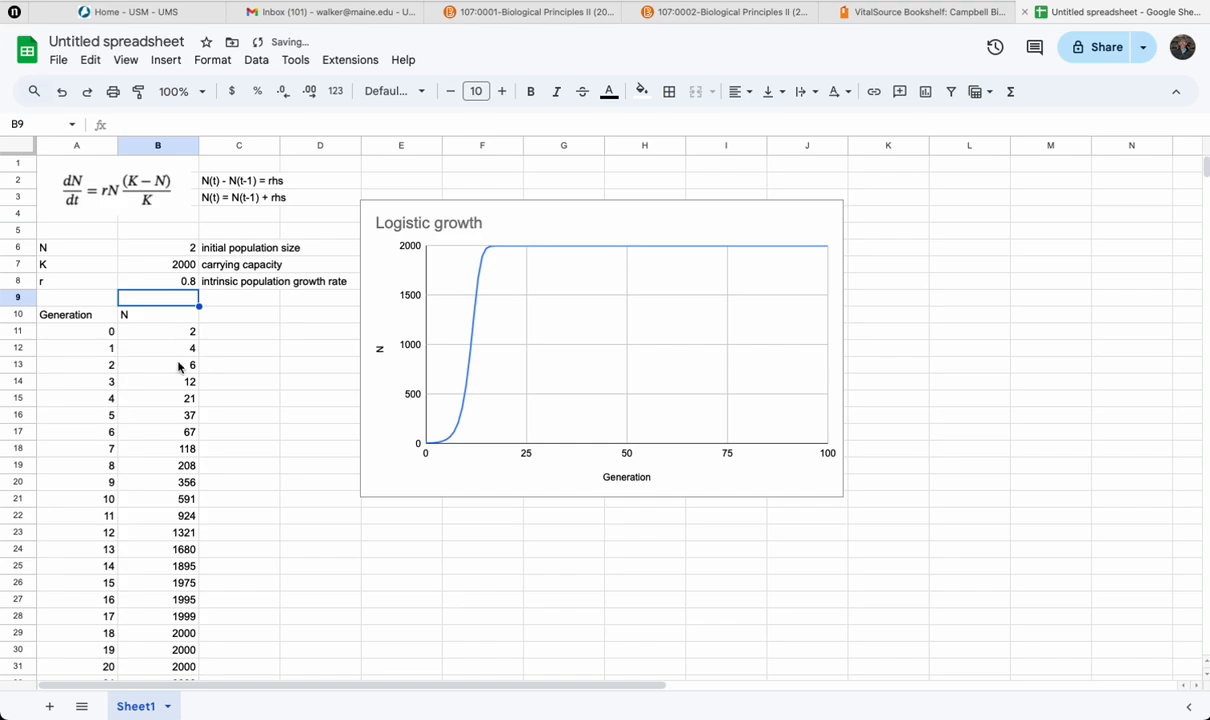
# Step: Lower the intrinsic population growth rate r in B8 to 0.01
pyautogui.click(184, 281)
pyautogui.write('0')
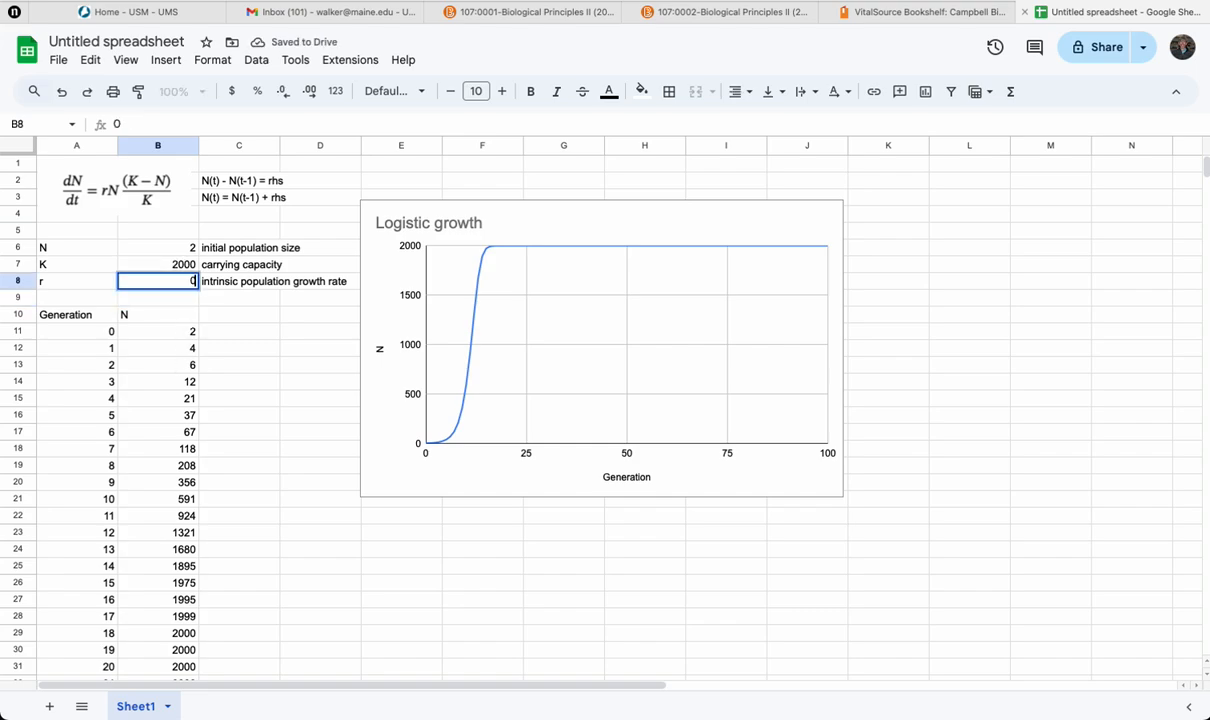
pyautogui.write('.01')
pyautogui.press('Return')
pyautogui.click(185, 282)
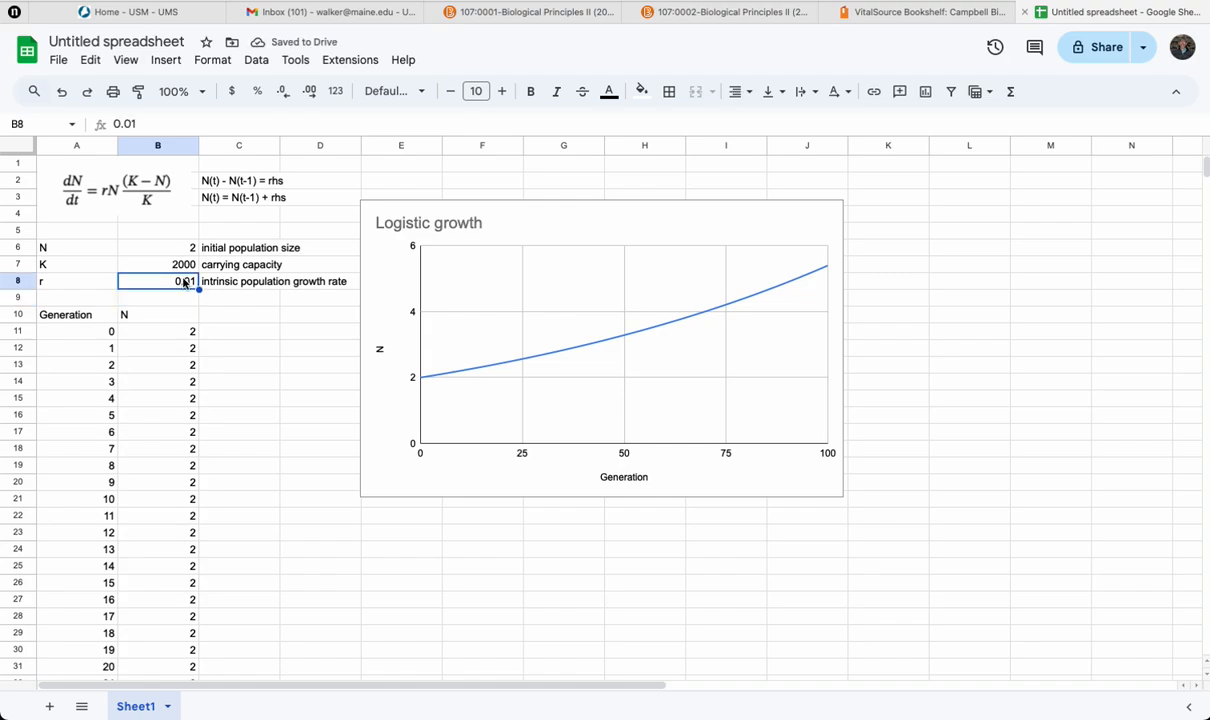
# Step: Set the carrying capacity K in B7 to 500 and the growth rate r in B8 to 0.05
pyautogui.click(183, 268)
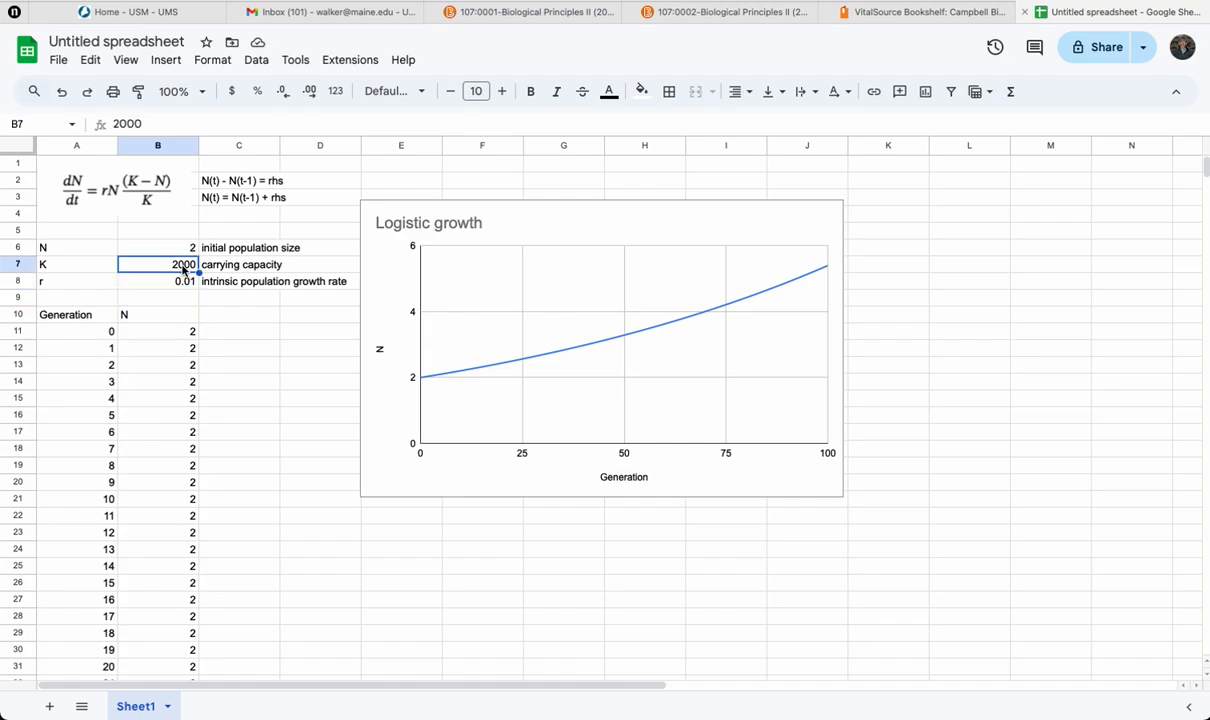
pyautogui.write('500')
pyautogui.press('Return')
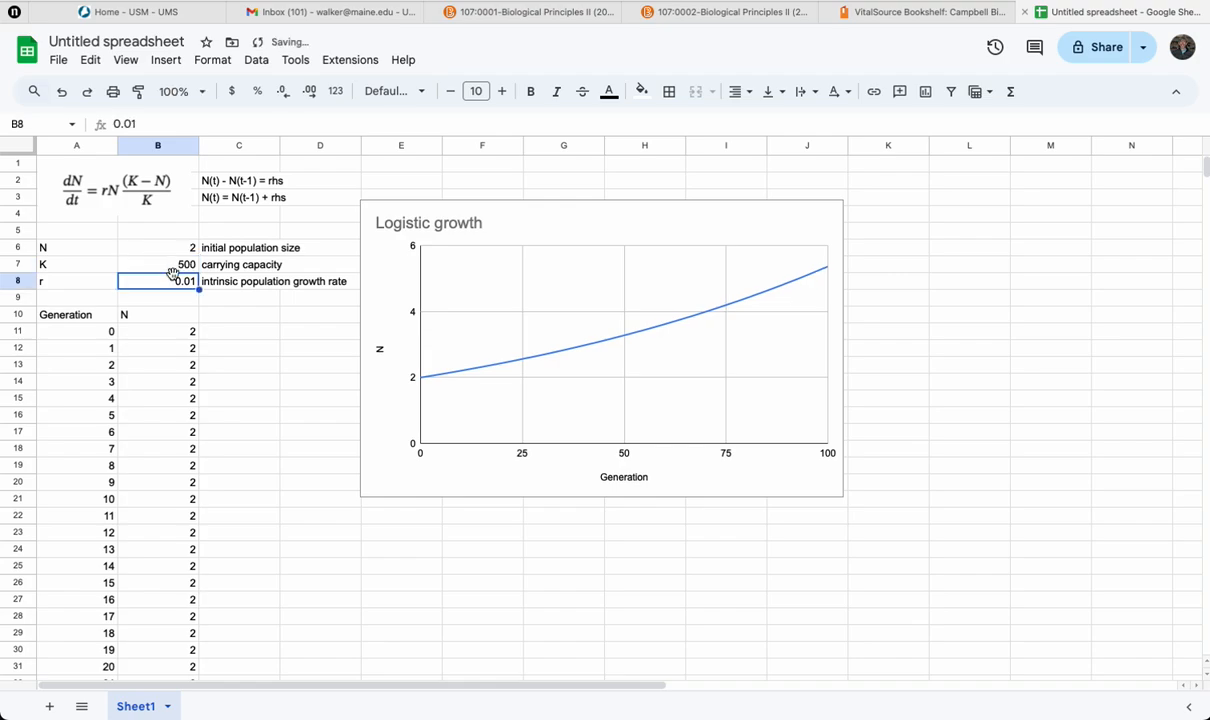
pyautogui.write('0.05')
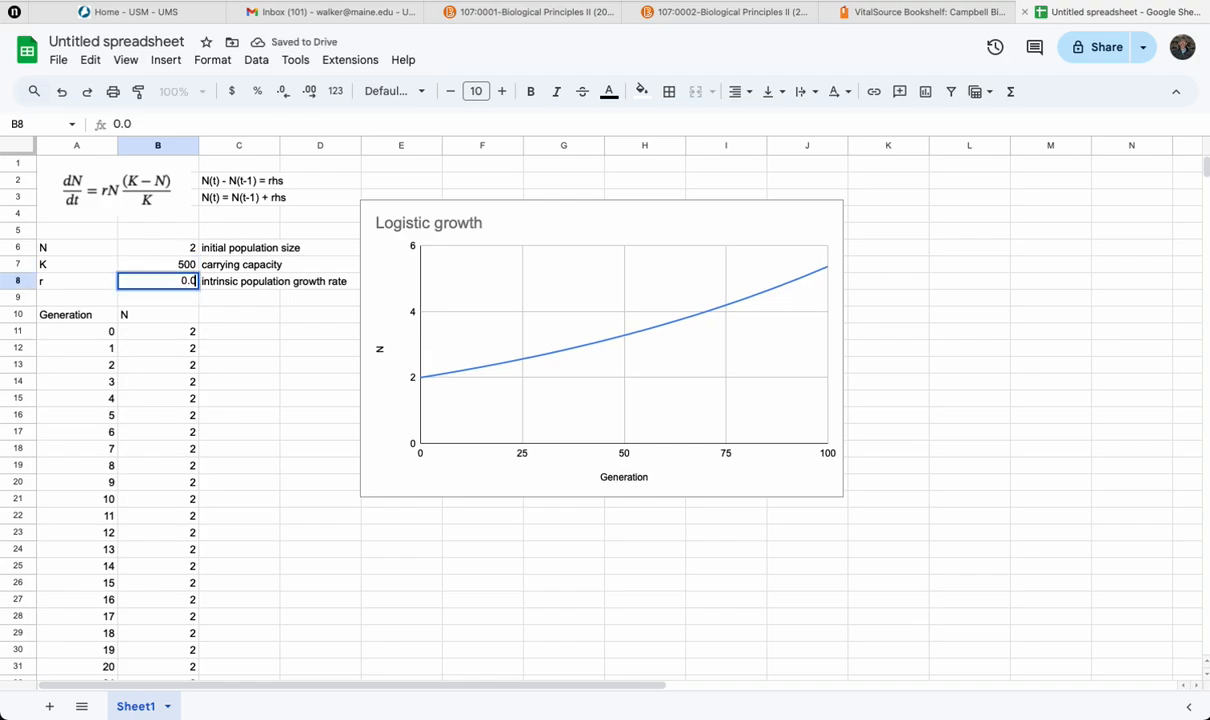
pyautogui.press('Return')
# Step: Set the growth rate r in B8 to 0.1 and the carrying capacity K in B7 to 100
pyautogui.click(170, 281)
pyautogui.write('0.1')
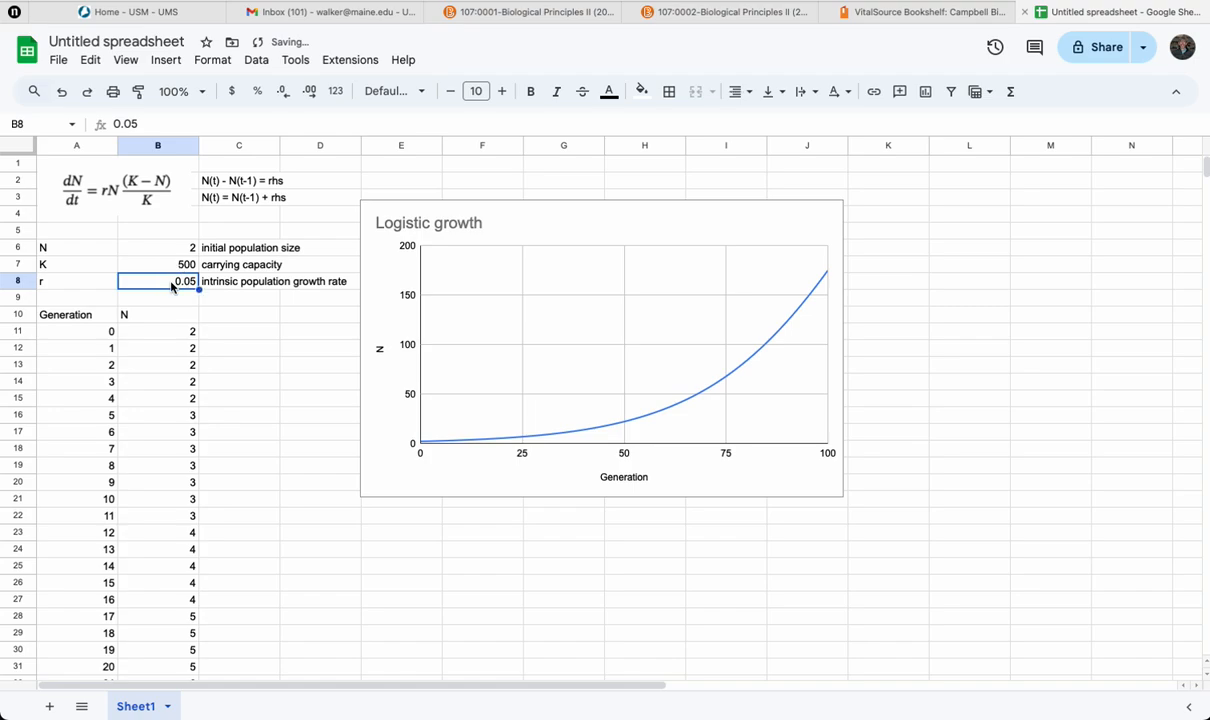
pyautogui.press('Return')
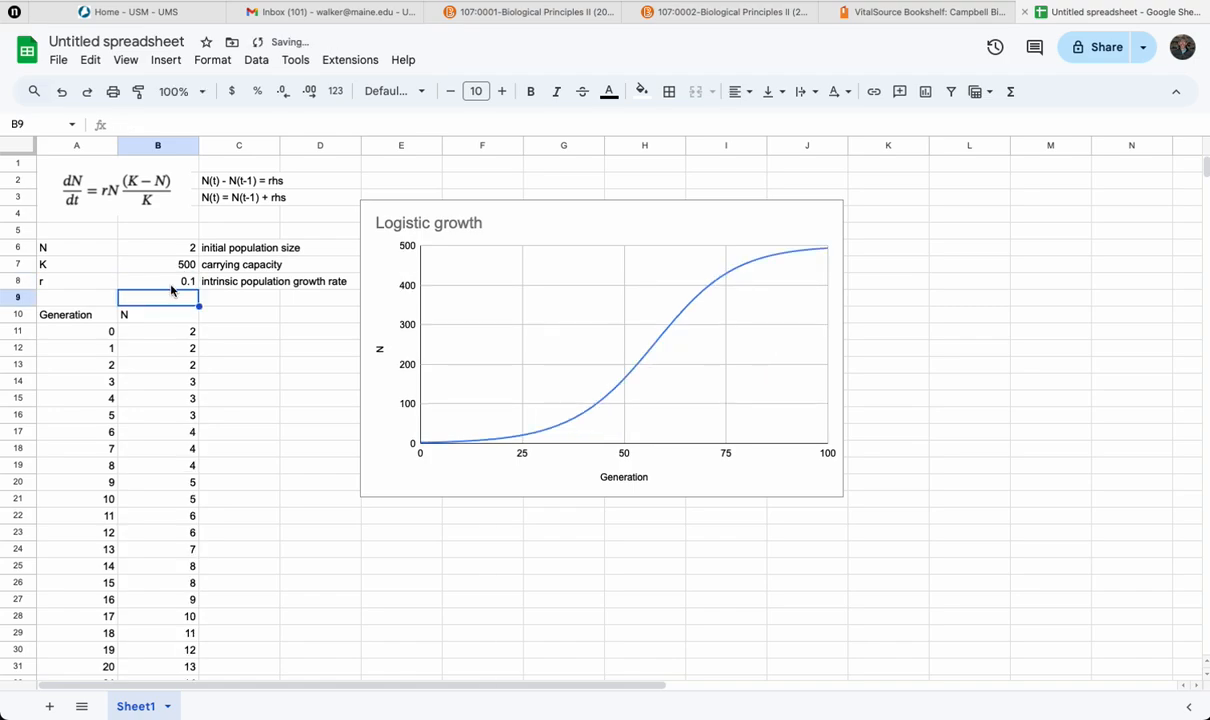
pyautogui.click(178, 264)
pyautogui.write('100')
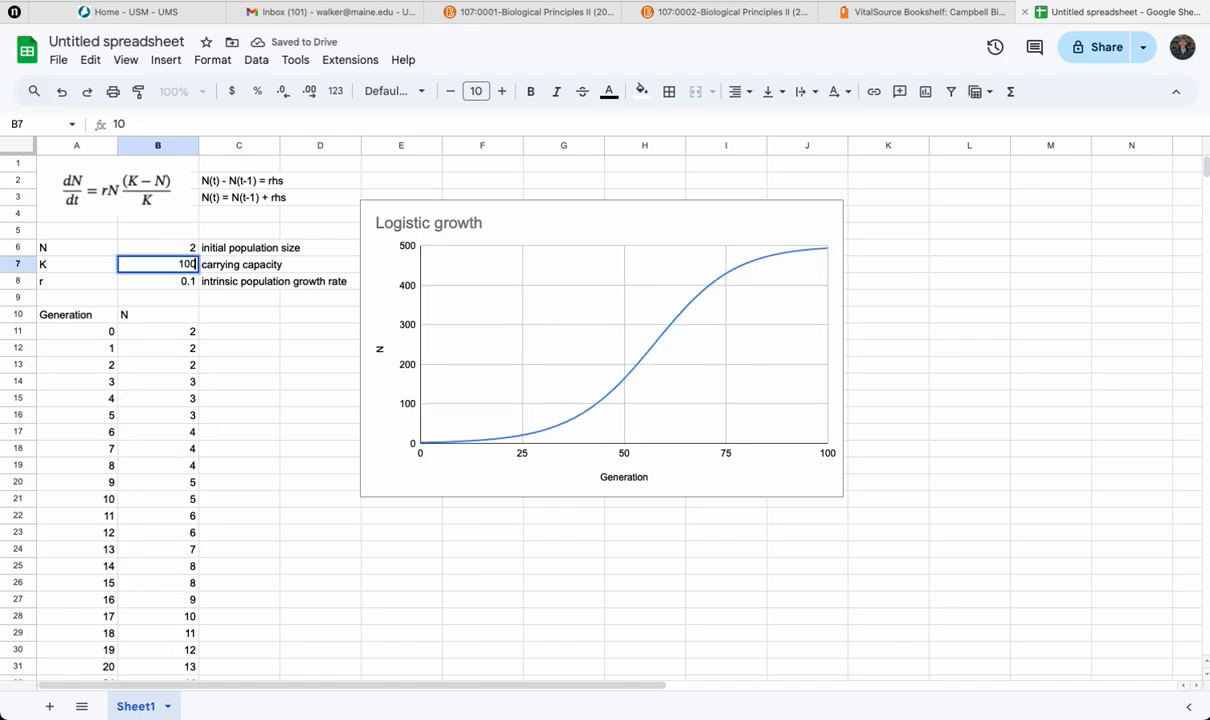
pyautogui.press('Return')
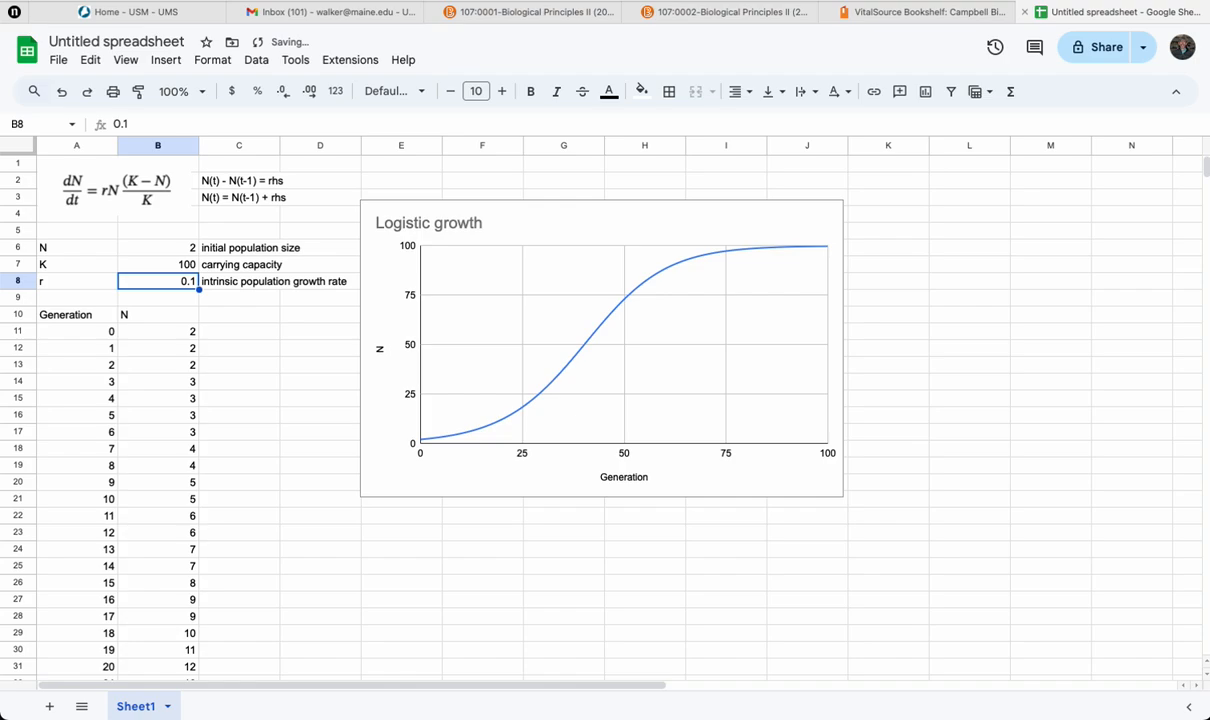